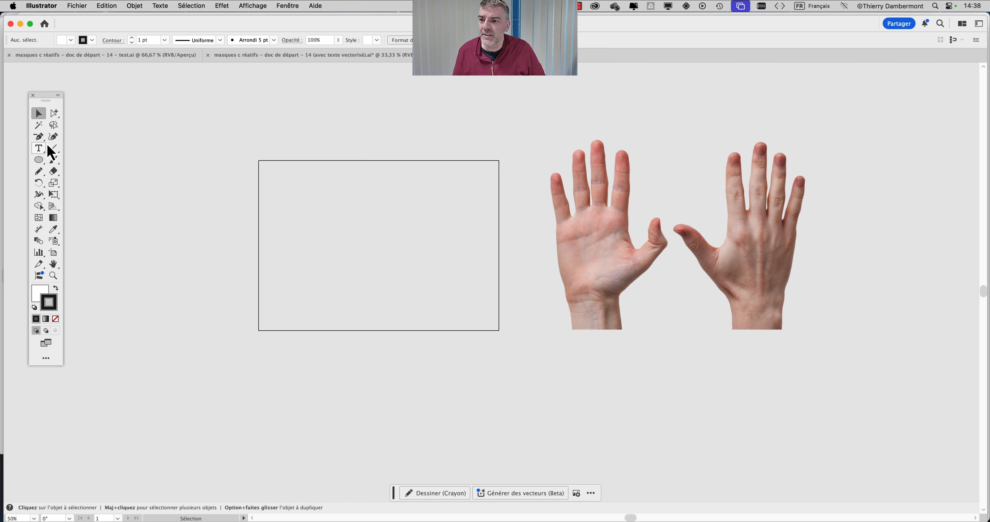
Show the Nuancier swatches in the upper area beside the hands, displayed as large thumbnails
click(289, 6)
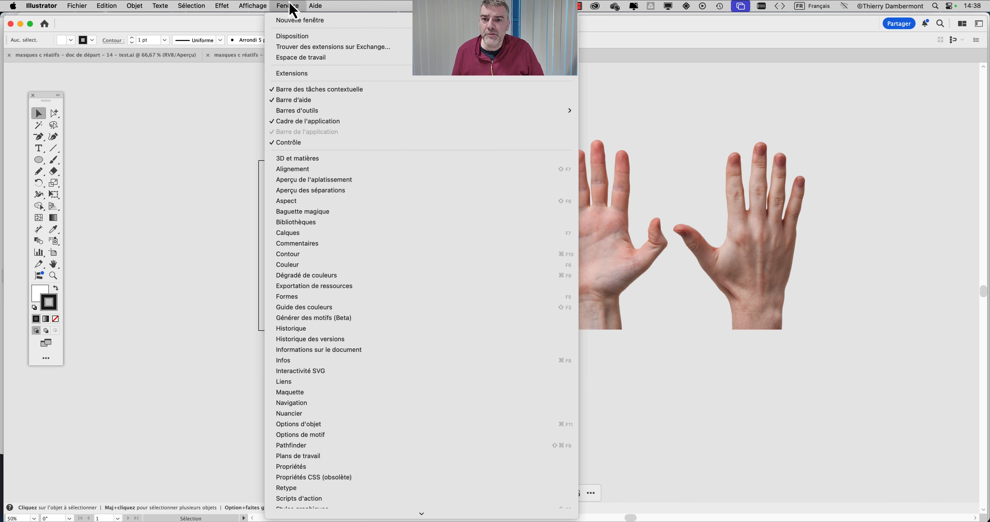
scroll(359, 384, down, 3)
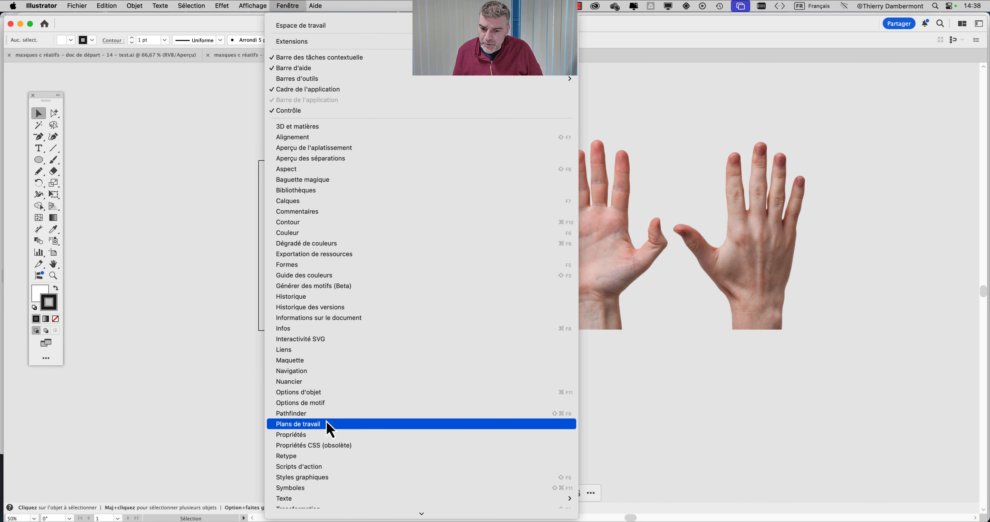
click(325, 382)
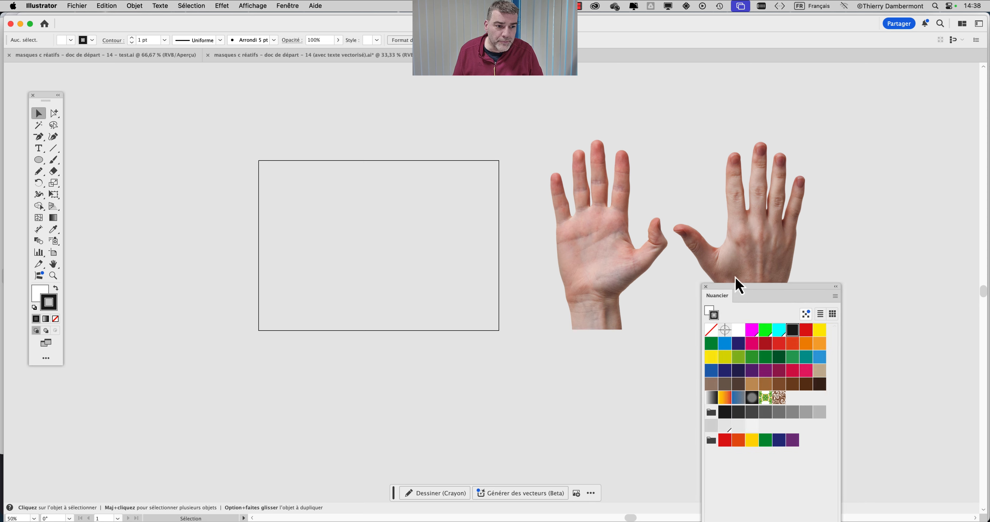
drag(738, 286, 742, 73)
click(835, 86)
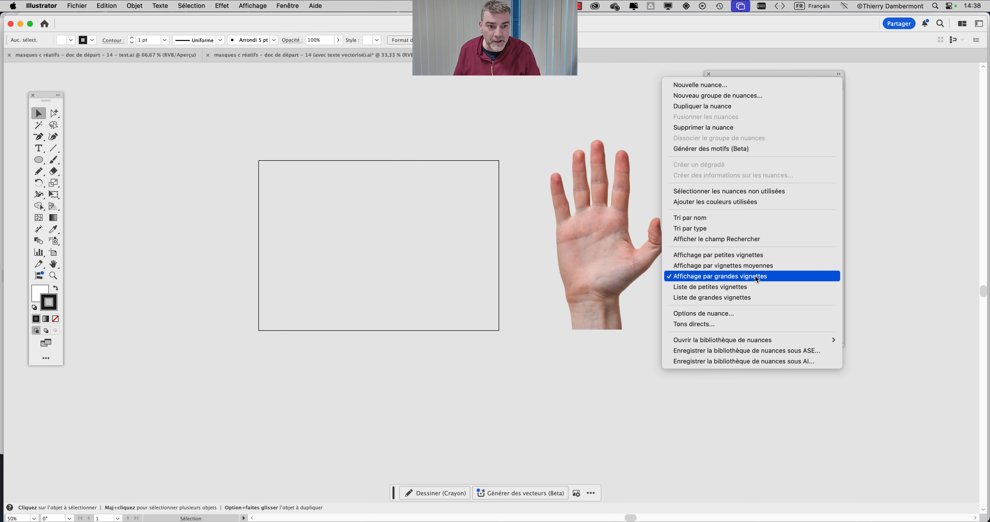
click(755, 277)
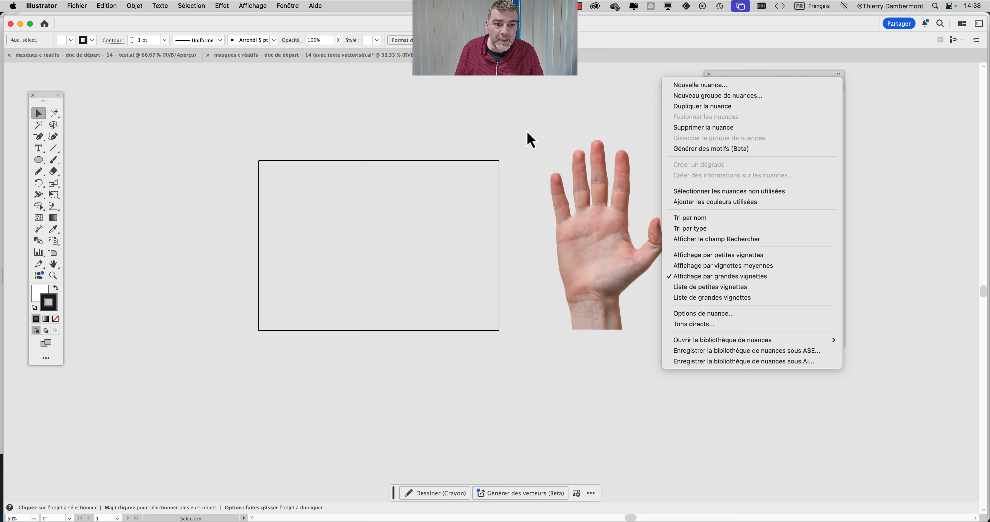
click(287, 6)
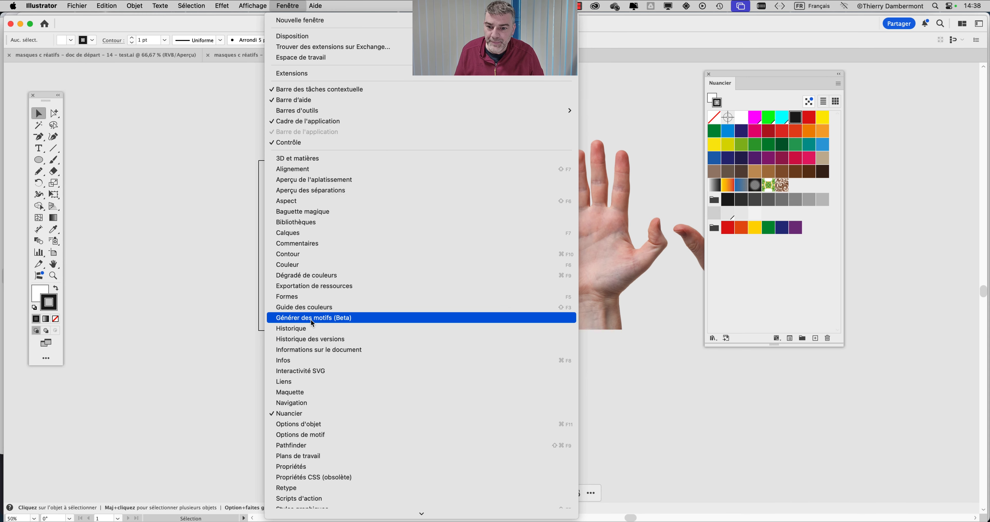
click(310, 319)
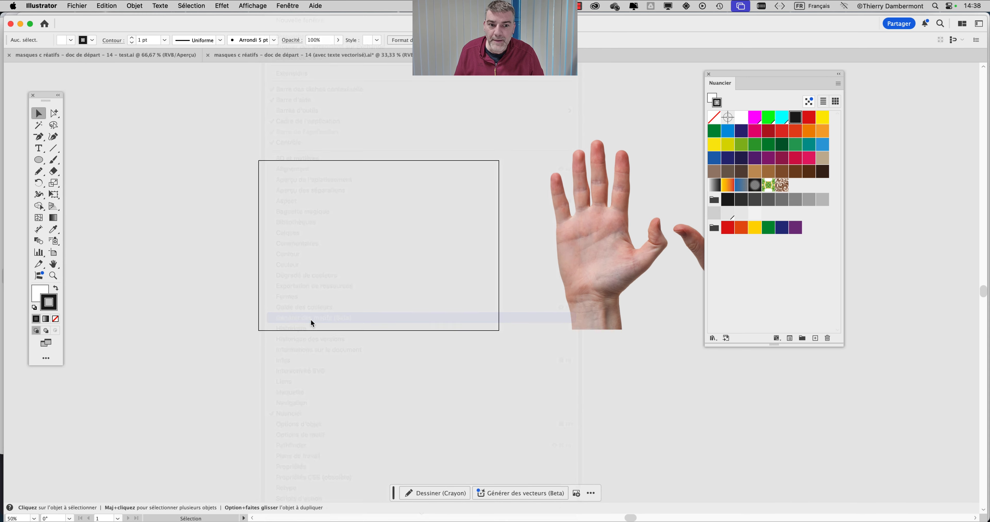
drag(99, 17, 210, 117)
click(115, 116)
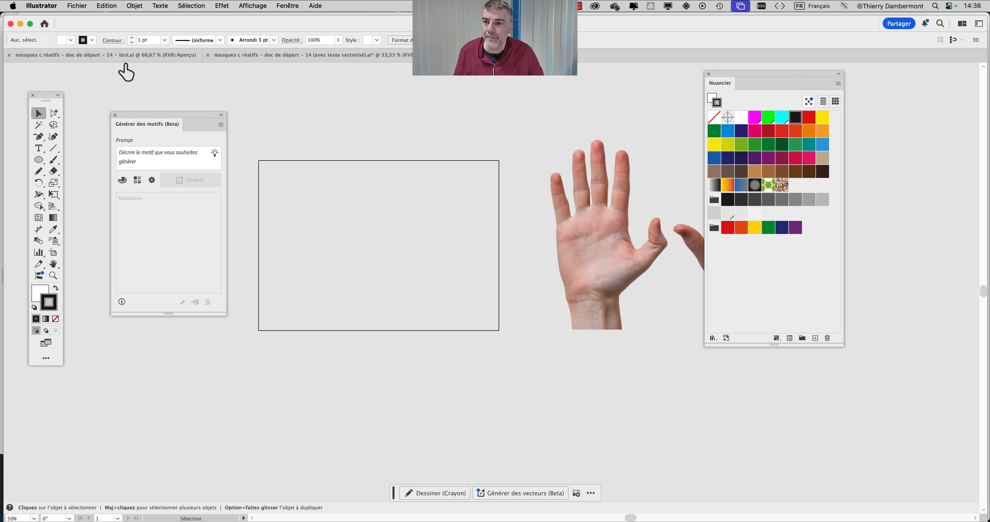
Bring up the Générer des motifs (Beta) pattern generator and place it between the toolbox and the empty artboard
click(134, 5)
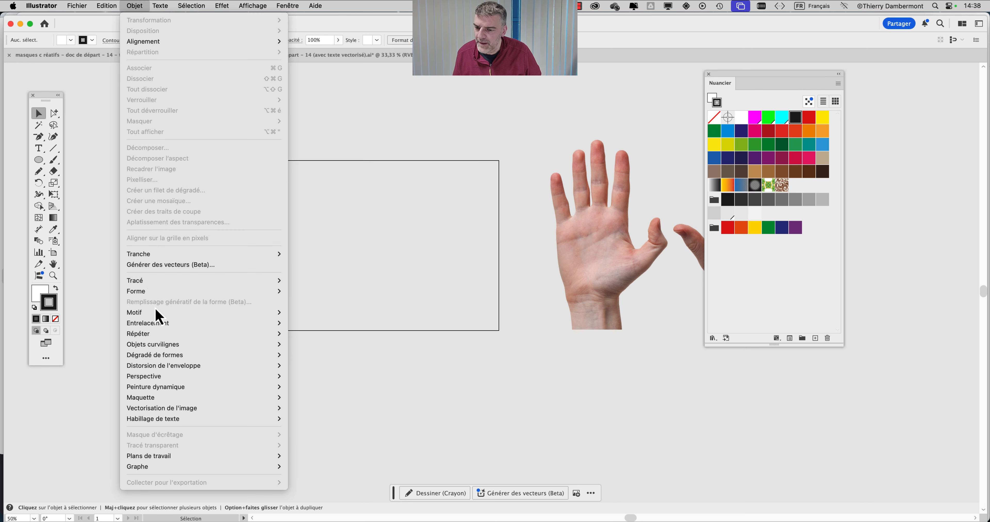
mouse_move(158, 313)
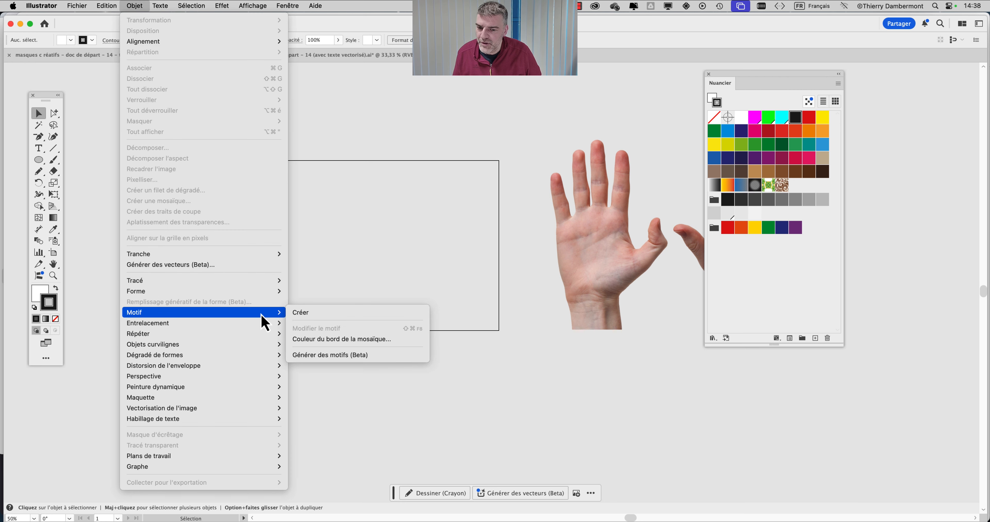
click(359, 357)
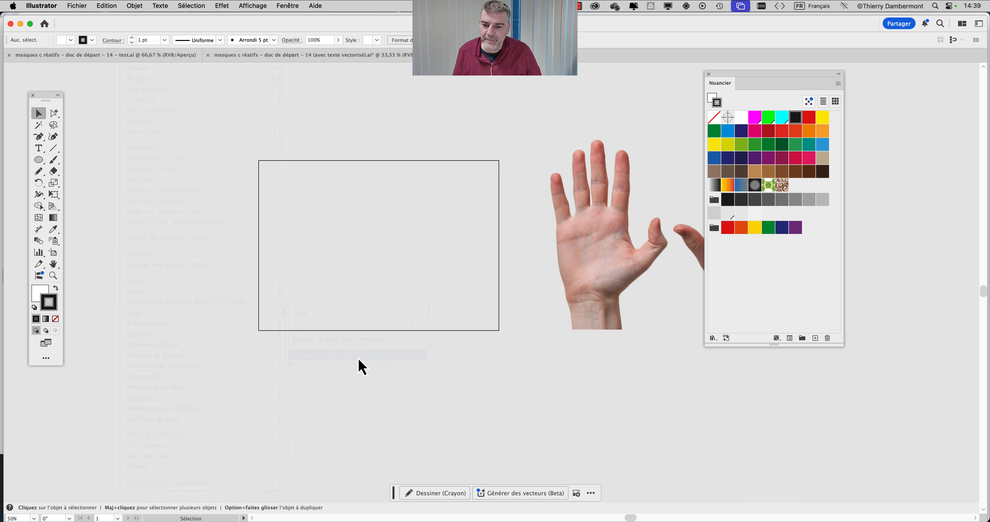
drag(171, 119, 199, 94)
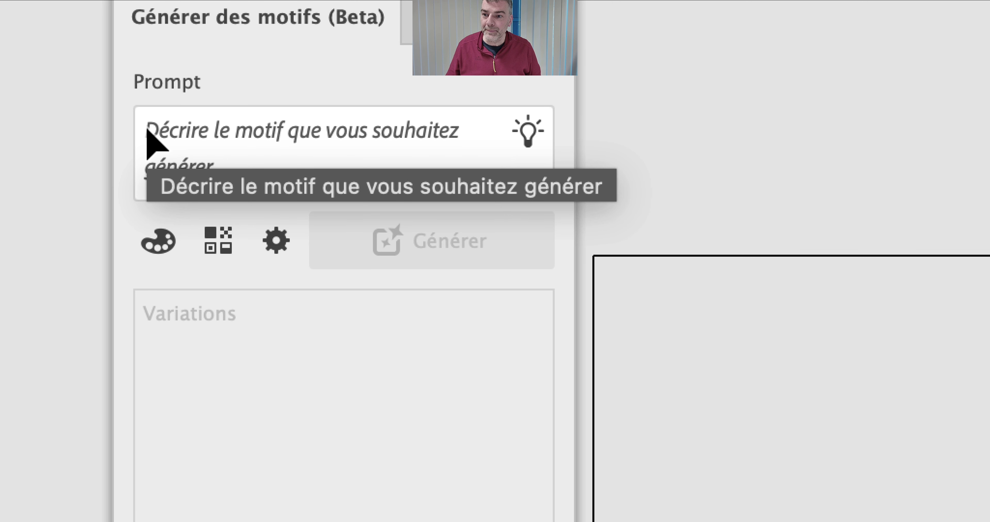
Enter the pattern prompt "des canards dans une forêt", with the circumflex in "forêt"
click(148, 132)
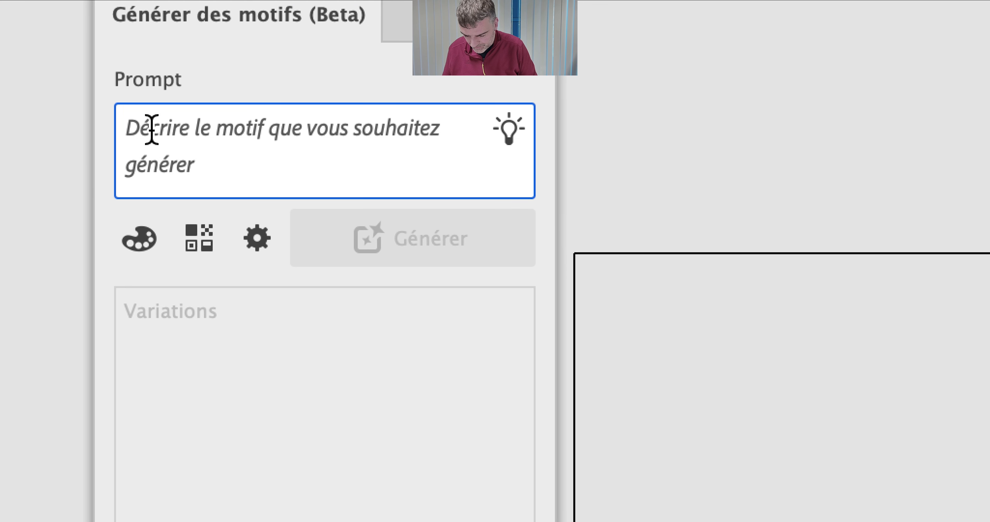
text(des canards)
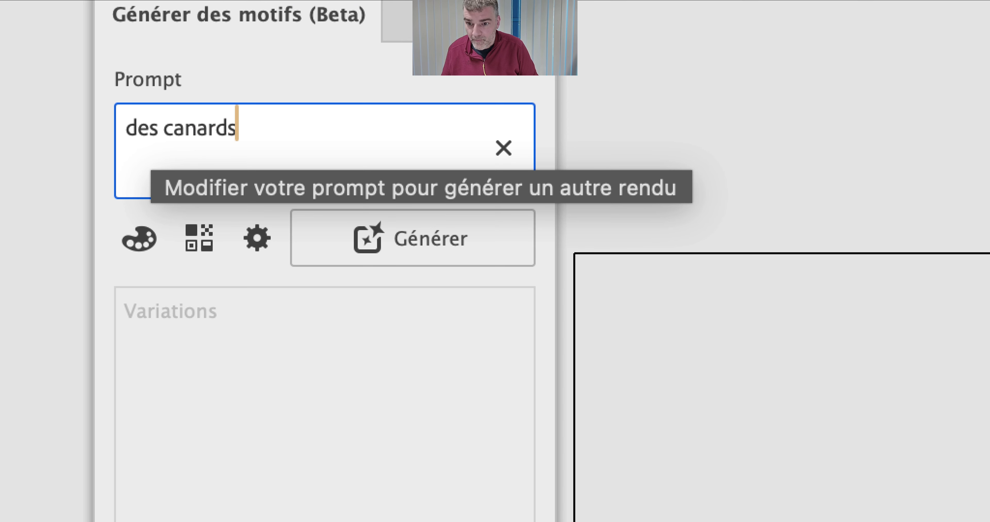
text( dans )
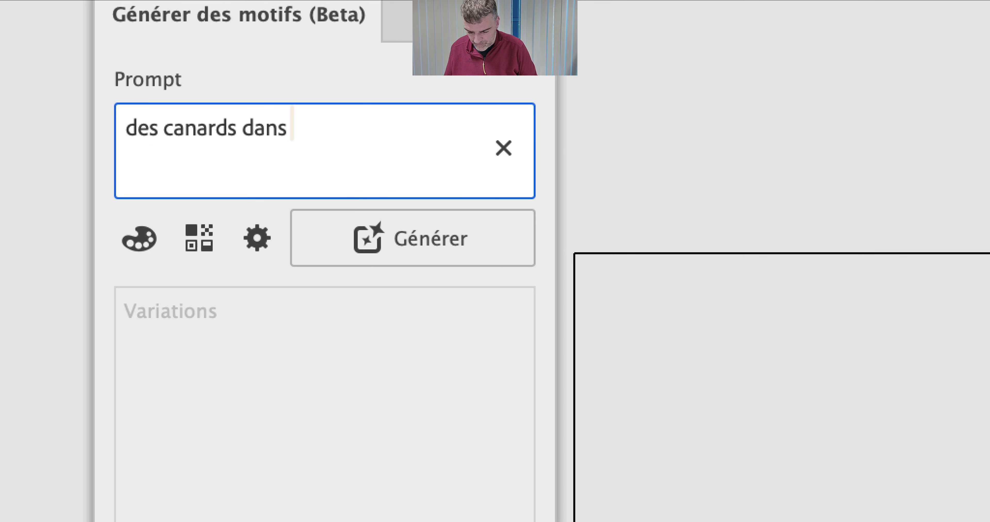
text(une foret)
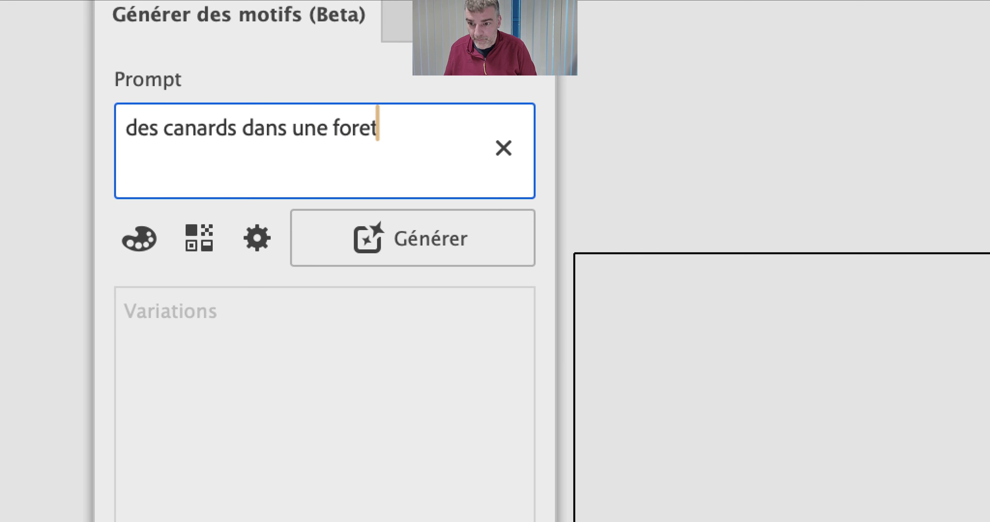
click(191, 127)
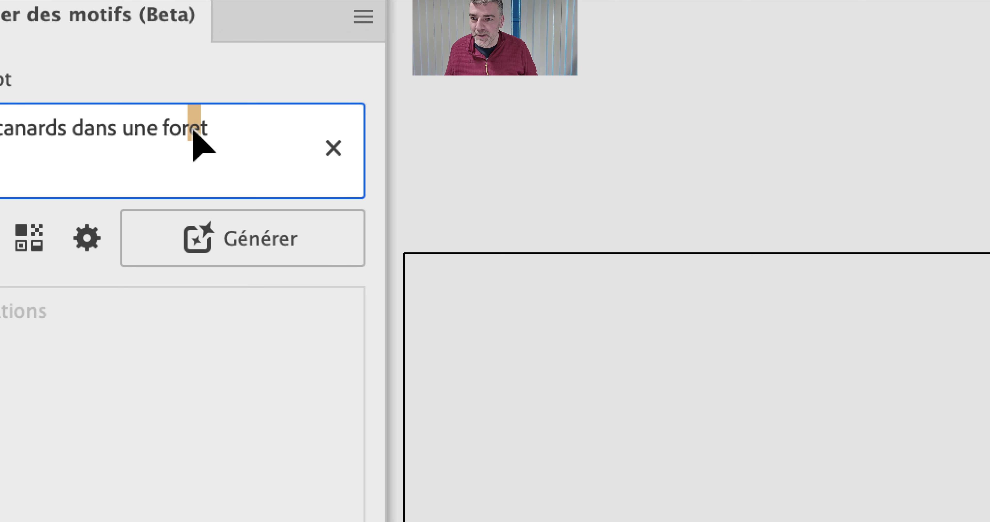
text(ê)
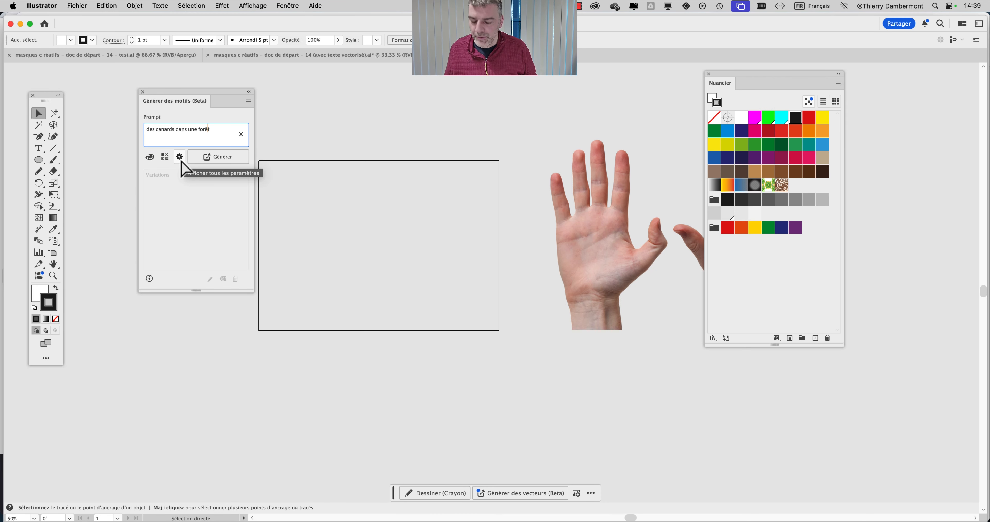
Examine the pattern generator's density setting and its available style effects
click(180, 160)
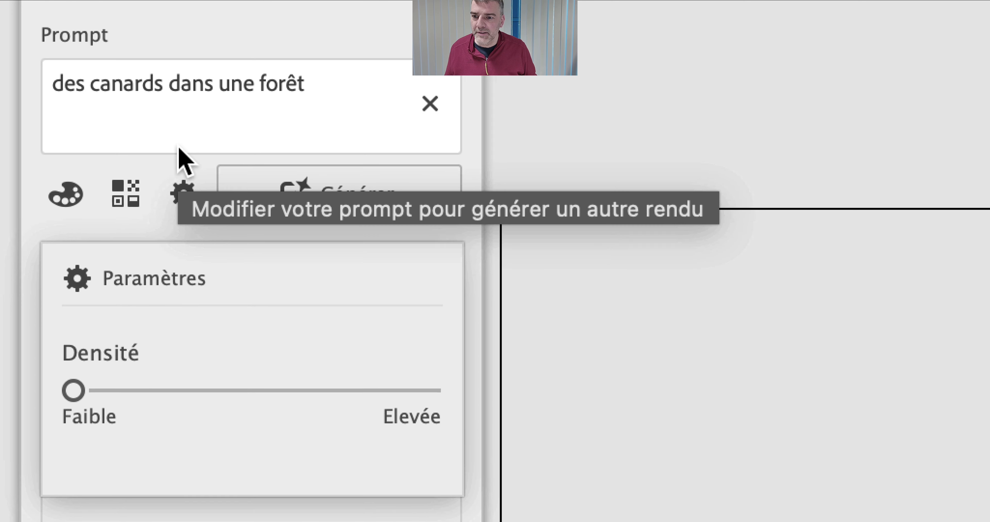
click(178, 147)
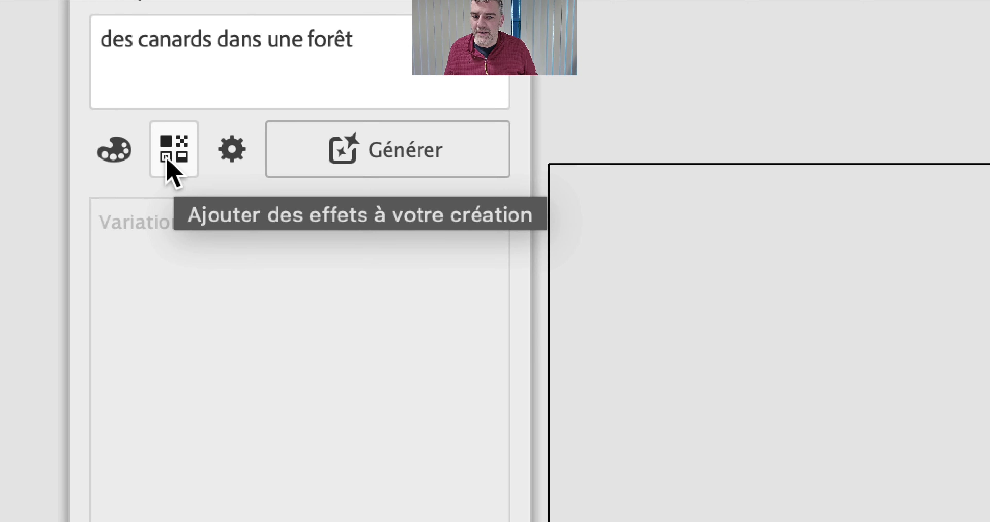
click(168, 161)
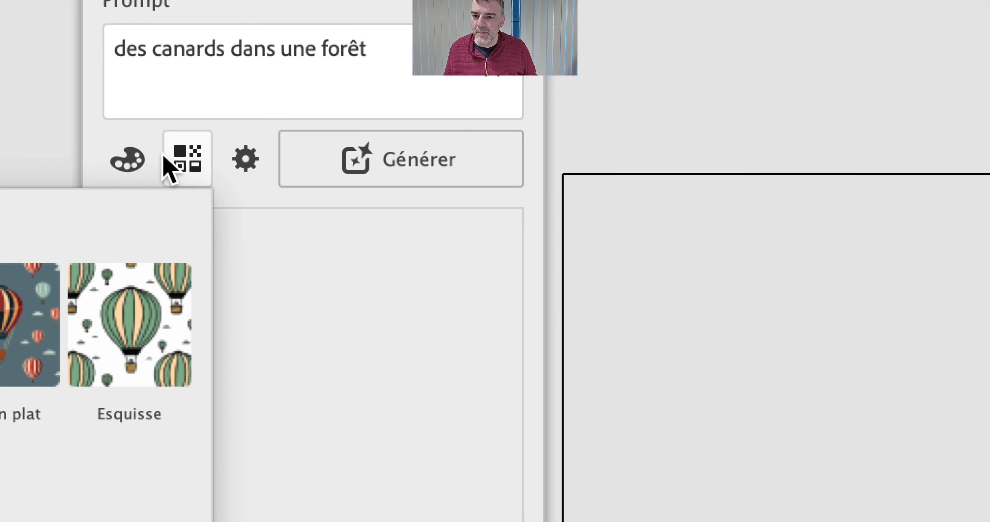
Specify dark purple and yellow as the colours for the generated pattern
click(114, 150)
click(156, 162)
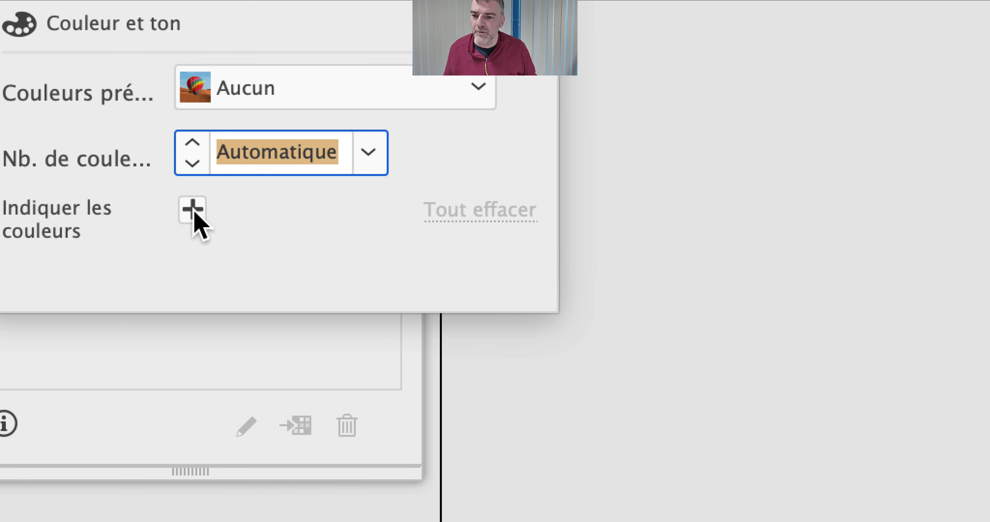
click(192, 209)
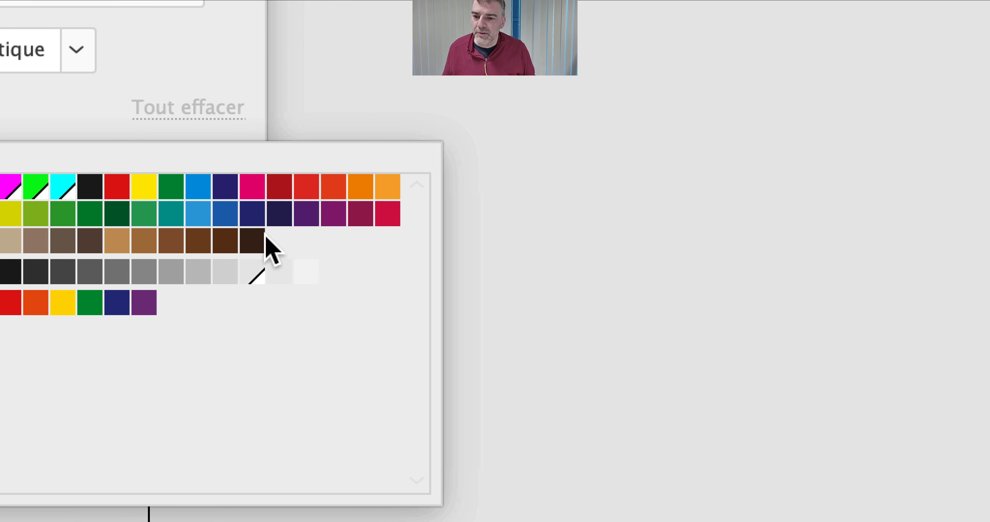
click(339, 231)
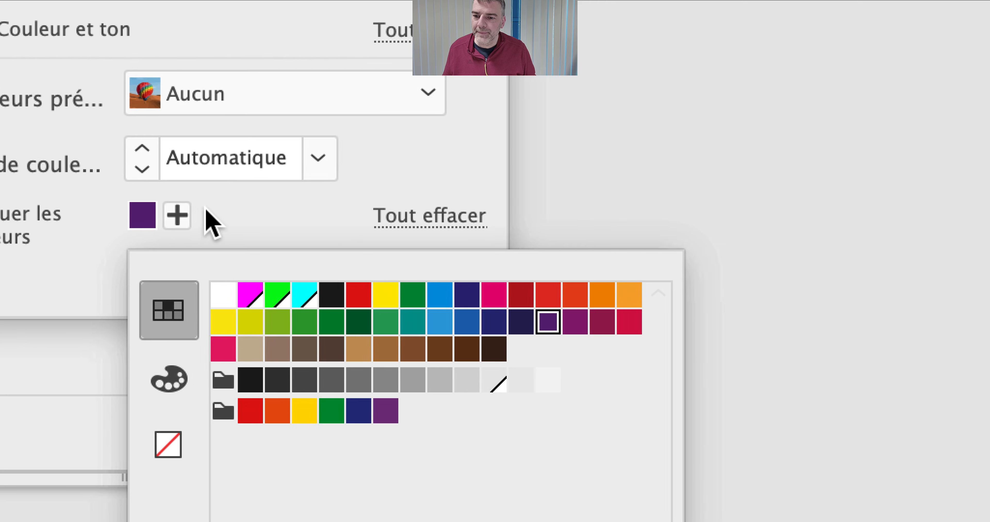
click(145, 197)
click(144, 198)
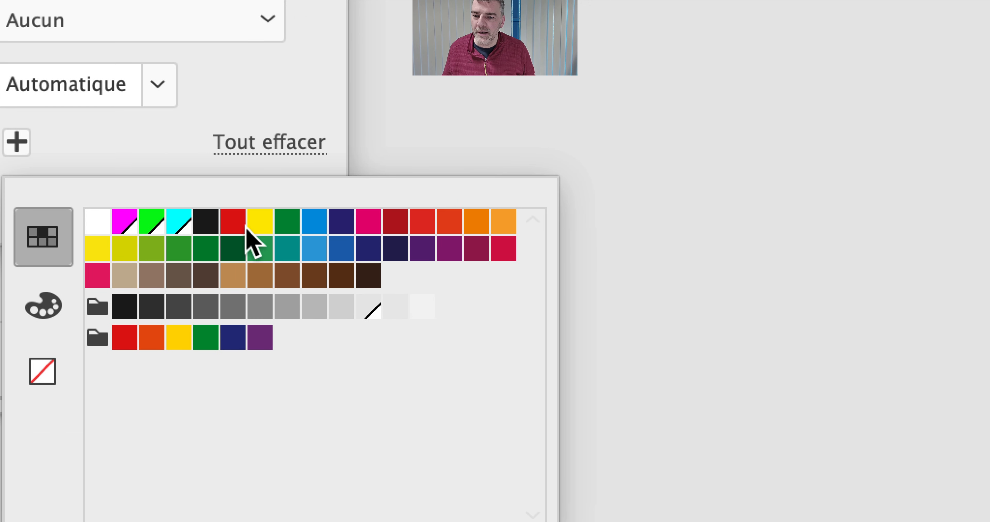
click(366, 252)
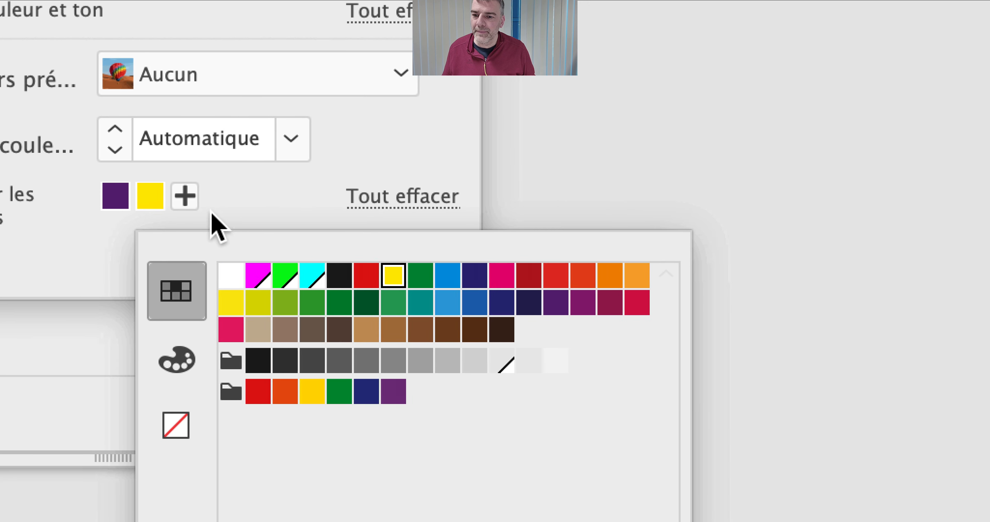
click(163, 181)
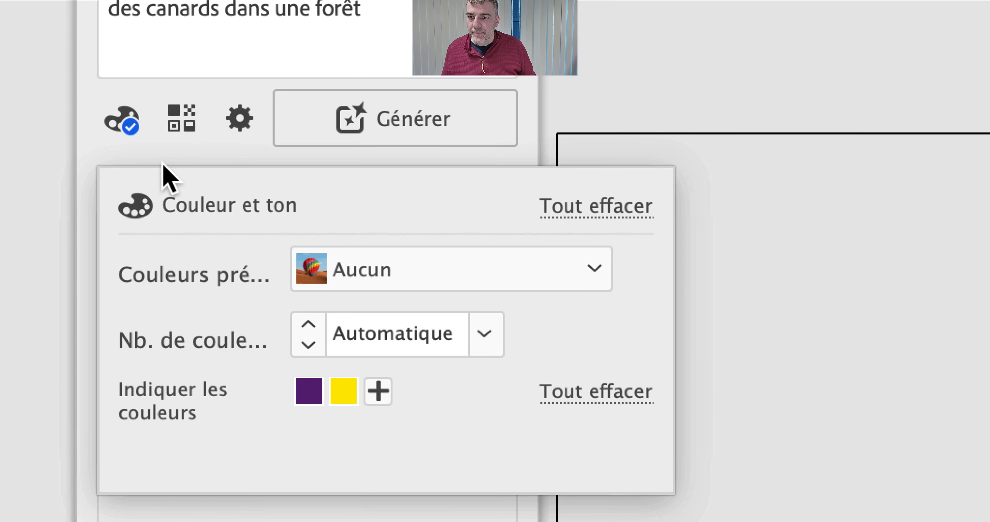
Generate the duck-in-forest pattern variations with the chosen prompt and colours
click(73, 0)
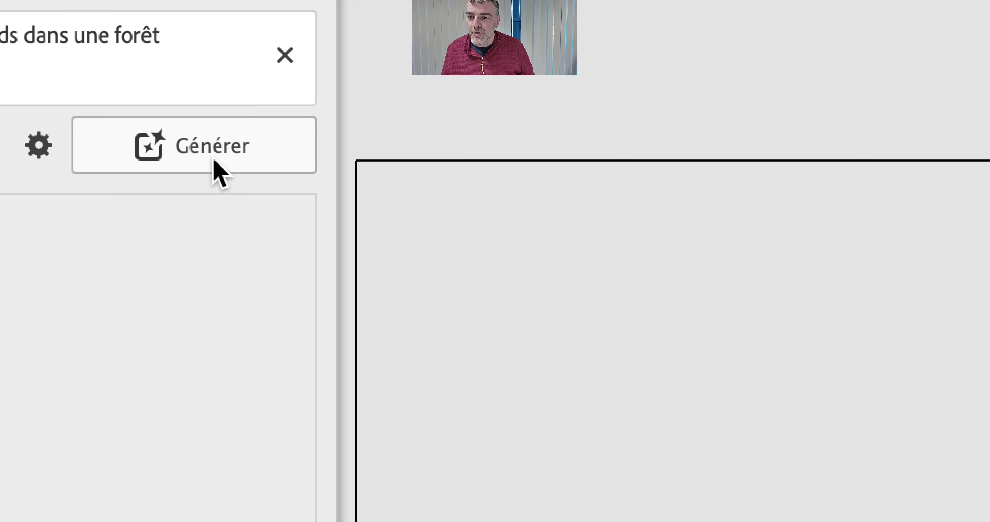
click(330, 0)
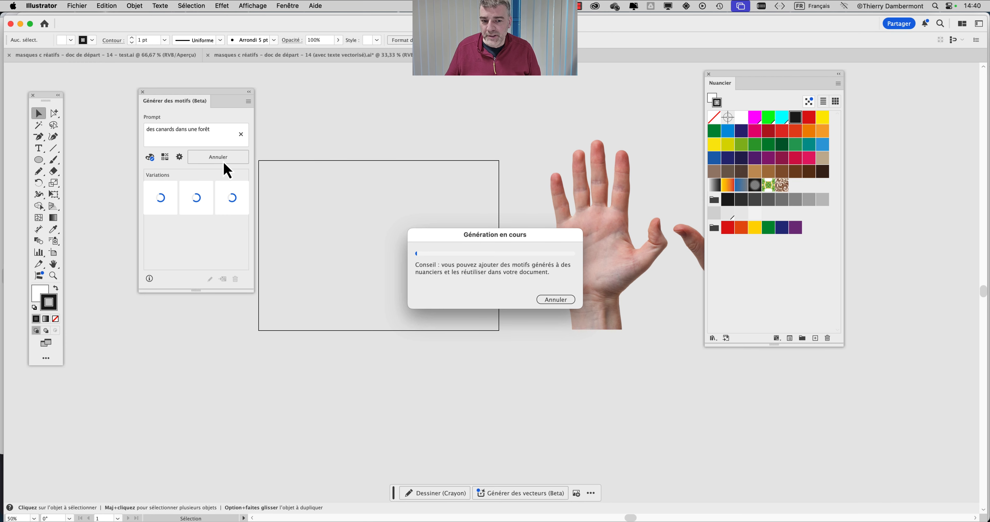
drag(468, 237, 372, 84)
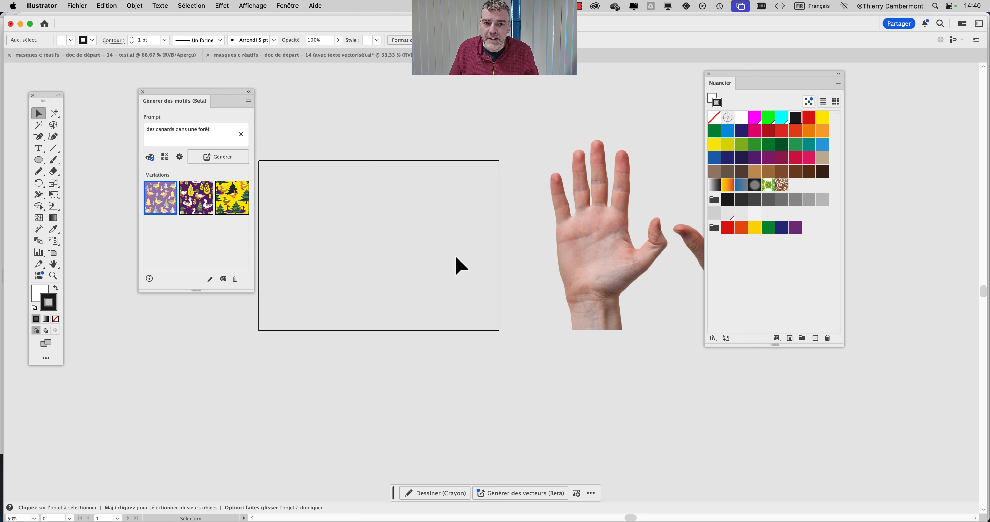
Apply each of the generated duck variations in turn to store them as swatches, and generate another set from the same prompt
mouse_move(153, 206)
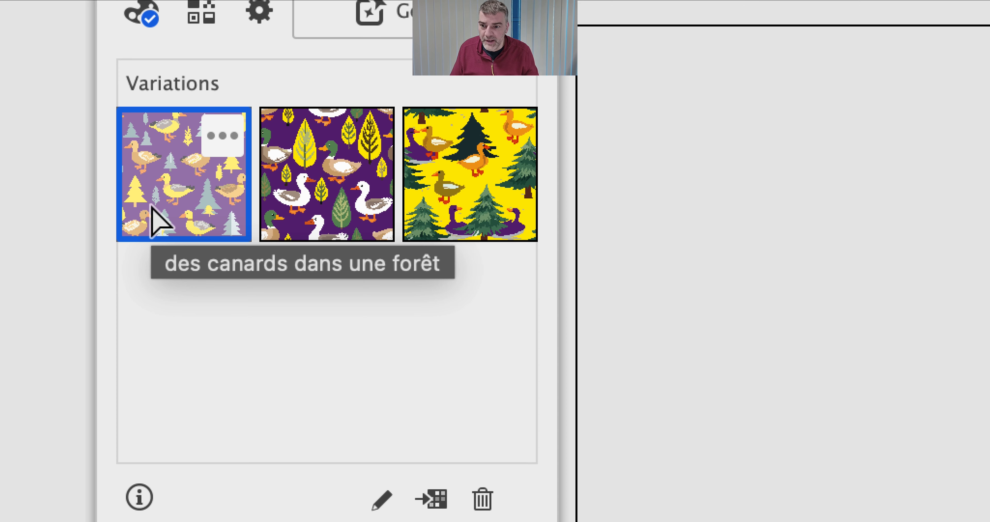
mouse_move(483, 213)
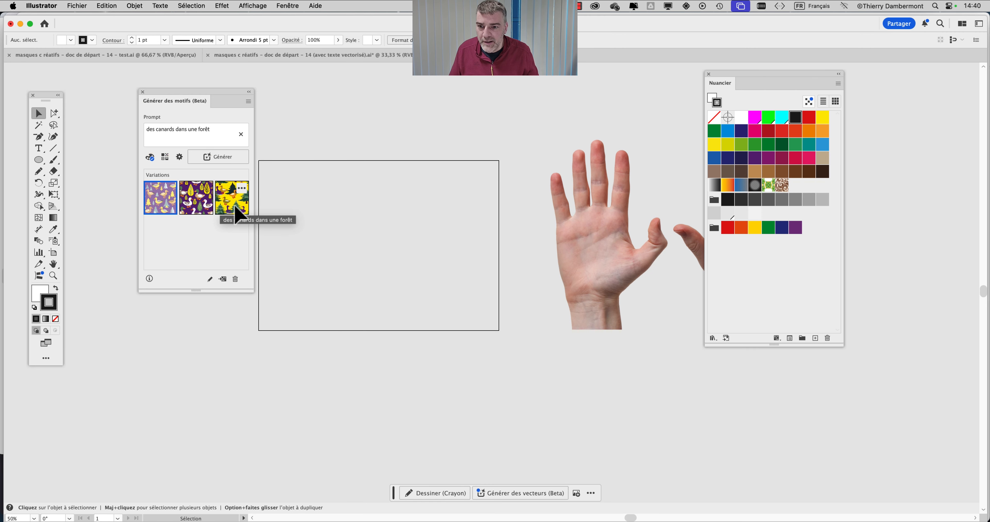
click(235, 207)
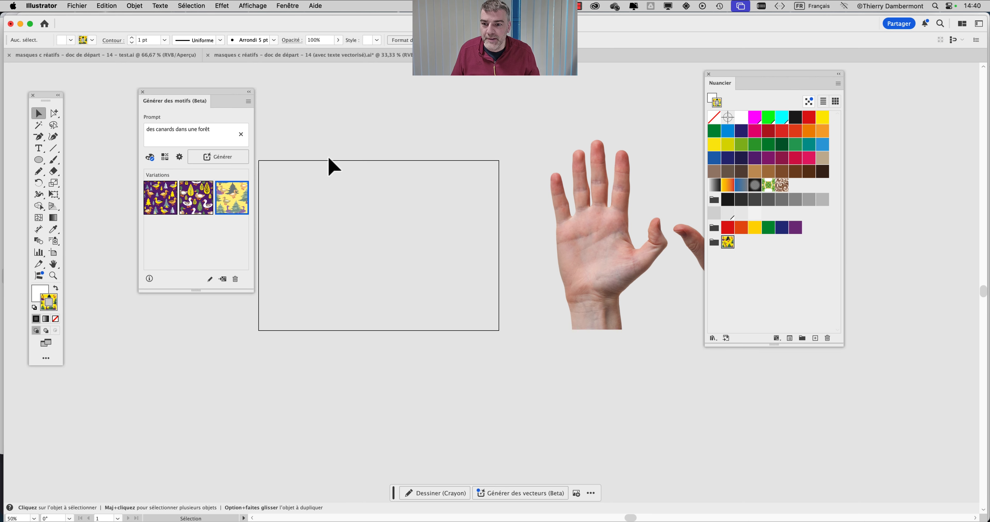
click(175, 209)
click(173, 207)
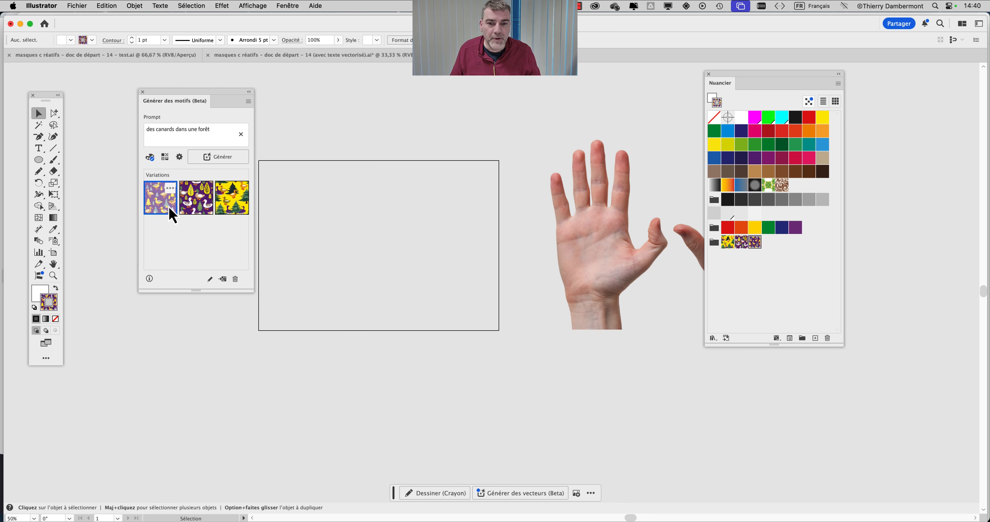
click(221, 159)
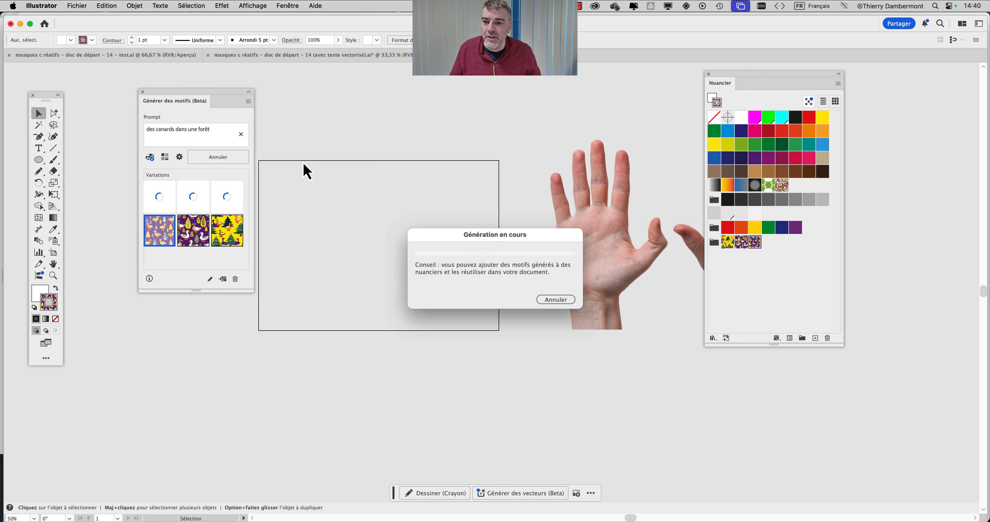
Apply the newly generated duck variations in turn to store them as swatches alongside the earlier ones
drag(490, 248, 321, 364)
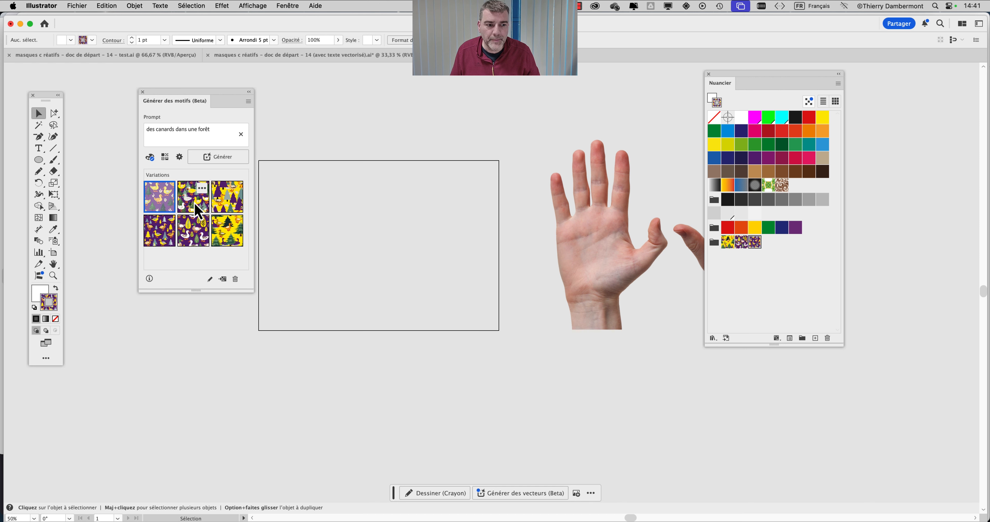
click(189, 210)
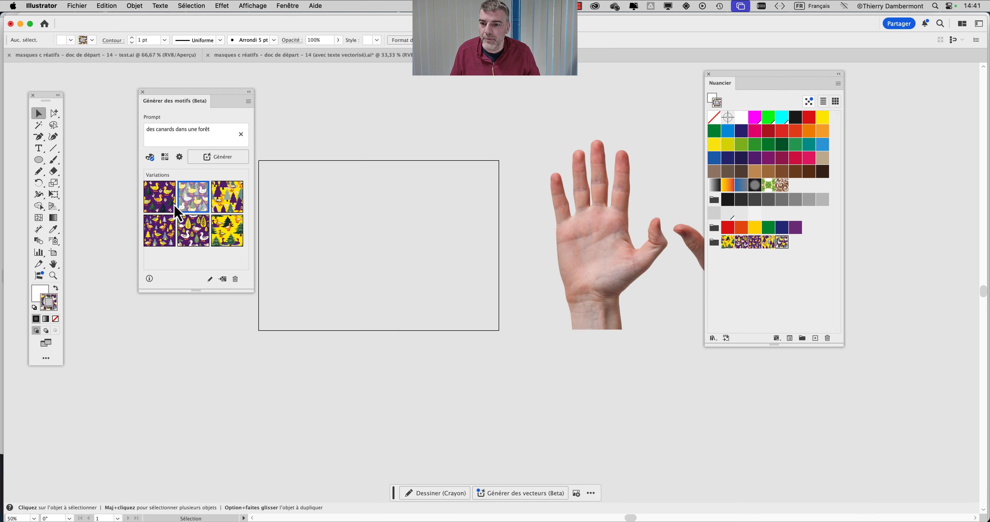
click(169, 203)
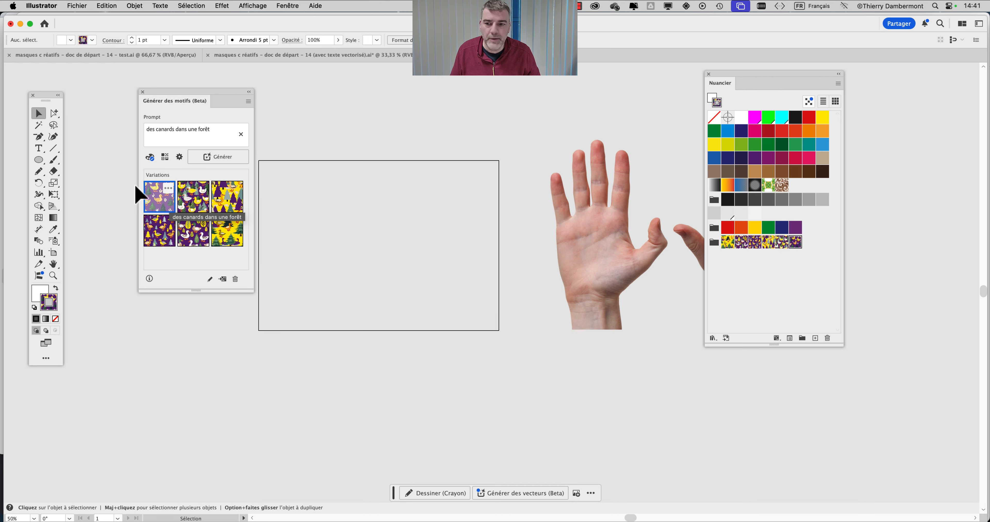
Draw a circle about 142 mm across inside the rectangle with white fill and no stroke, and close the pattern generator
click(39, 160)
drag(371, 241, 426, 286)
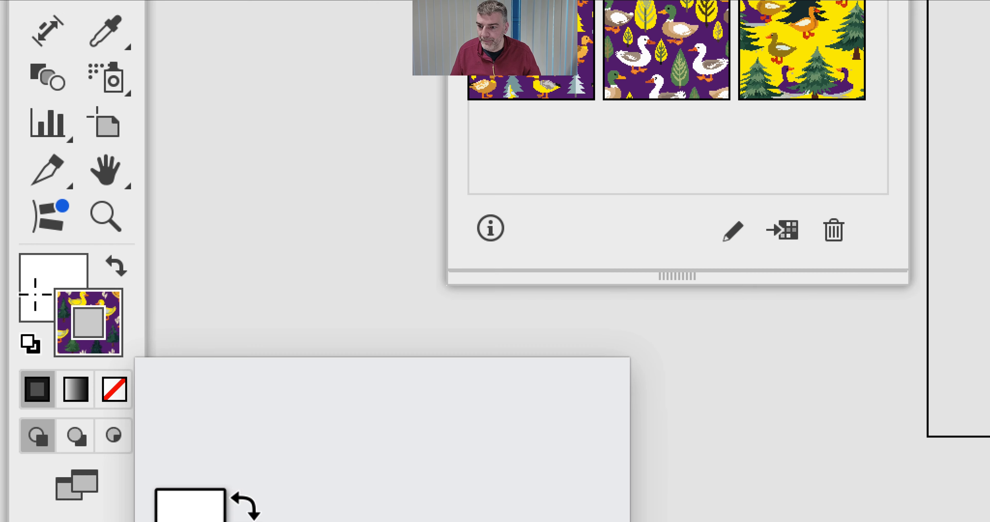
click(49, 312)
click(12, 194)
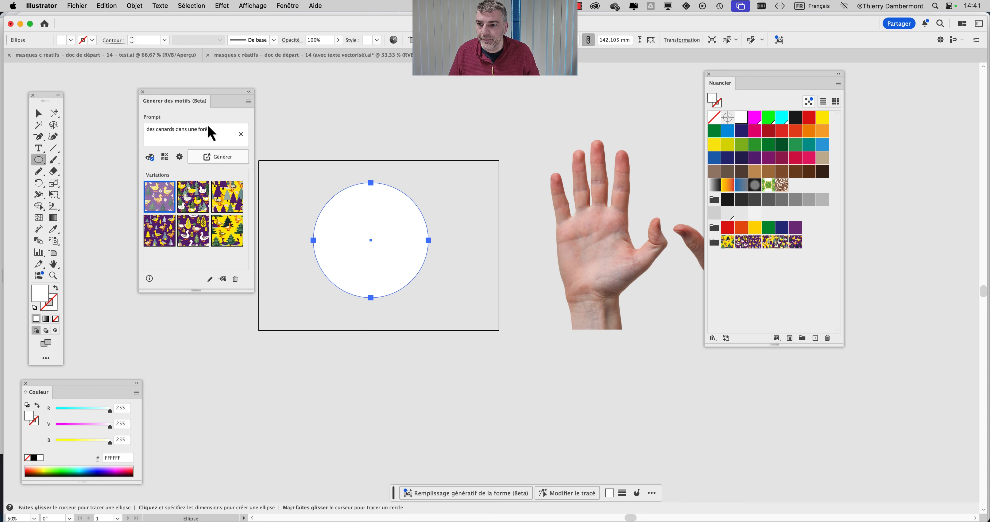
click(142, 92)
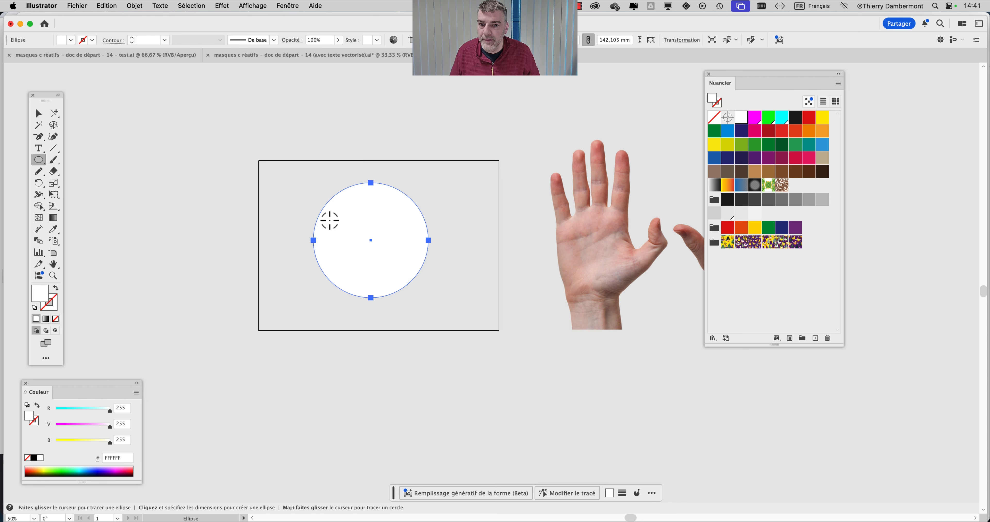
Fill the circle with each stored duck pattern in turn, ending on the purple one with yellow and brown ducks among fir trees
scroll(396, 235, up, 3)
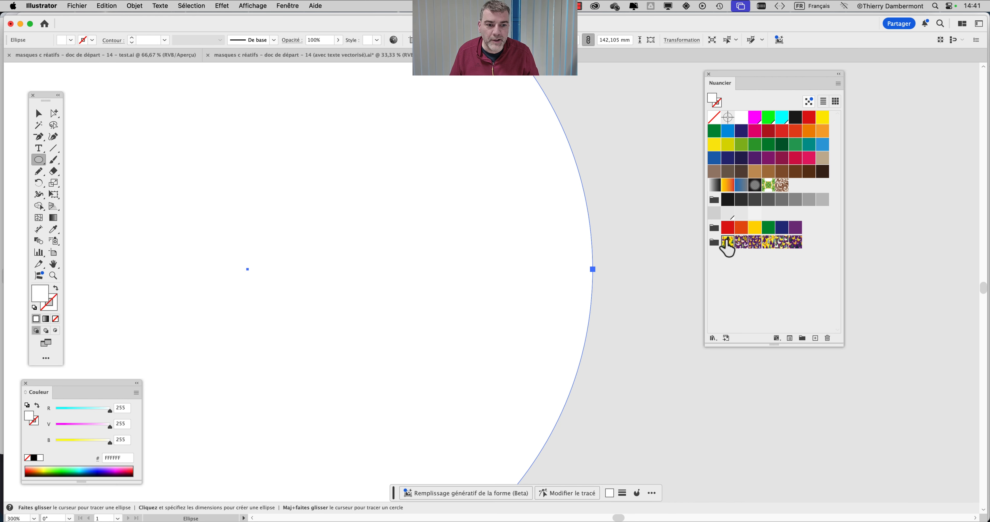
click(728, 243)
click(741, 242)
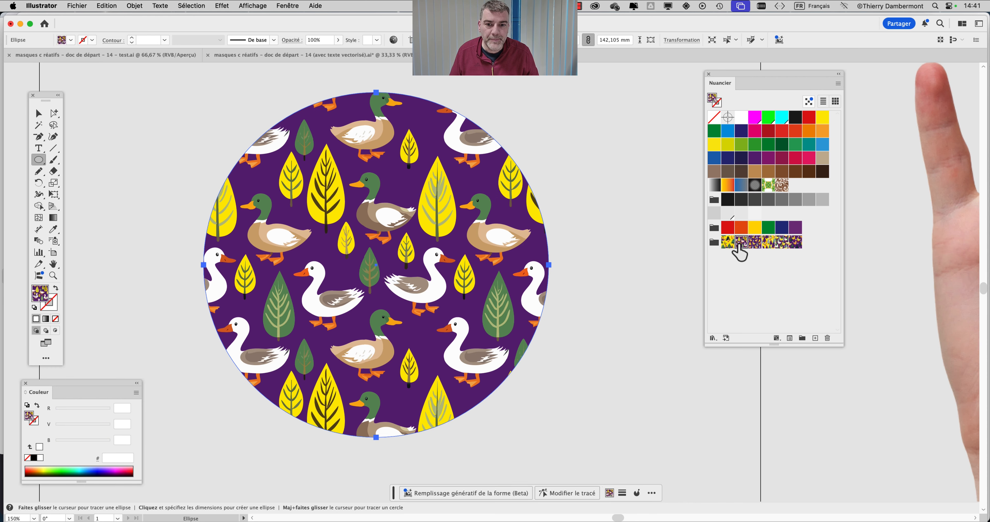
click(755, 242)
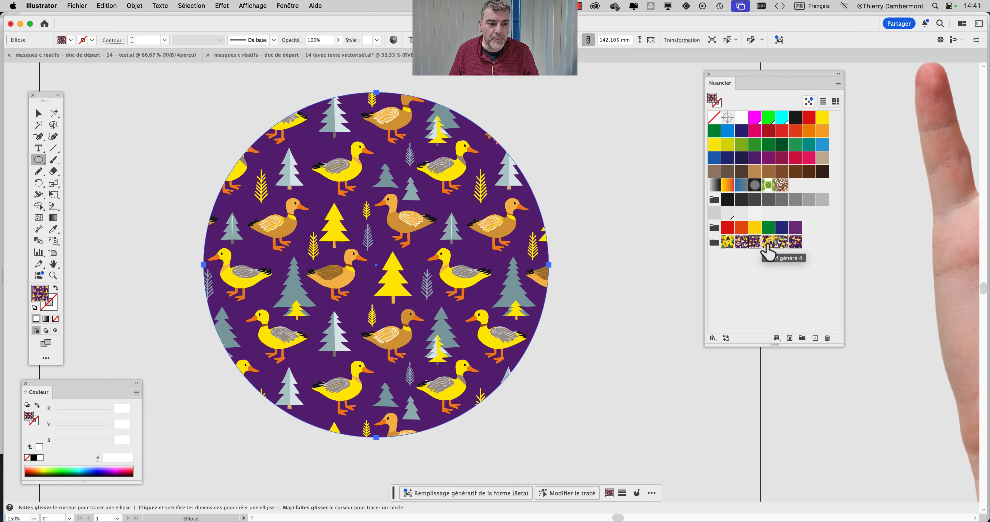
click(767, 243)
click(782, 244)
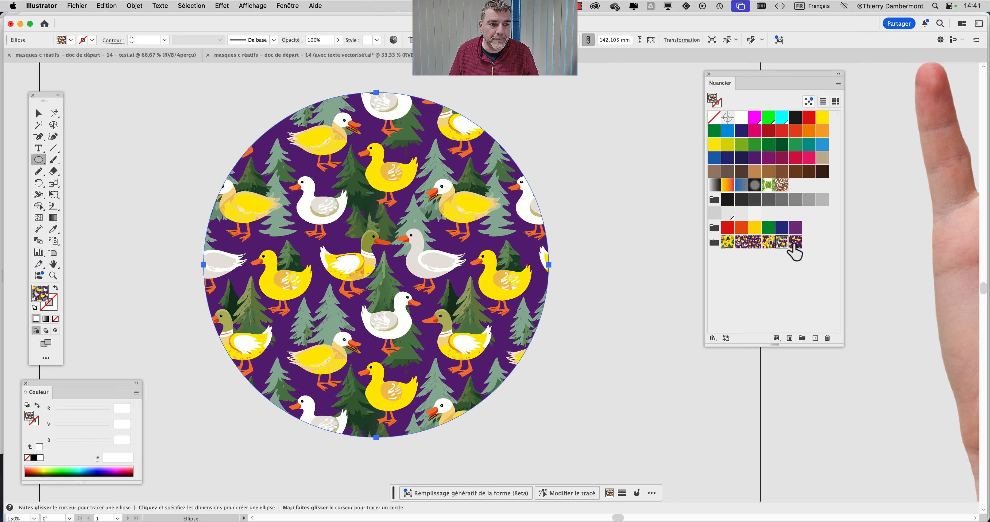
click(794, 243)
click(782, 243)
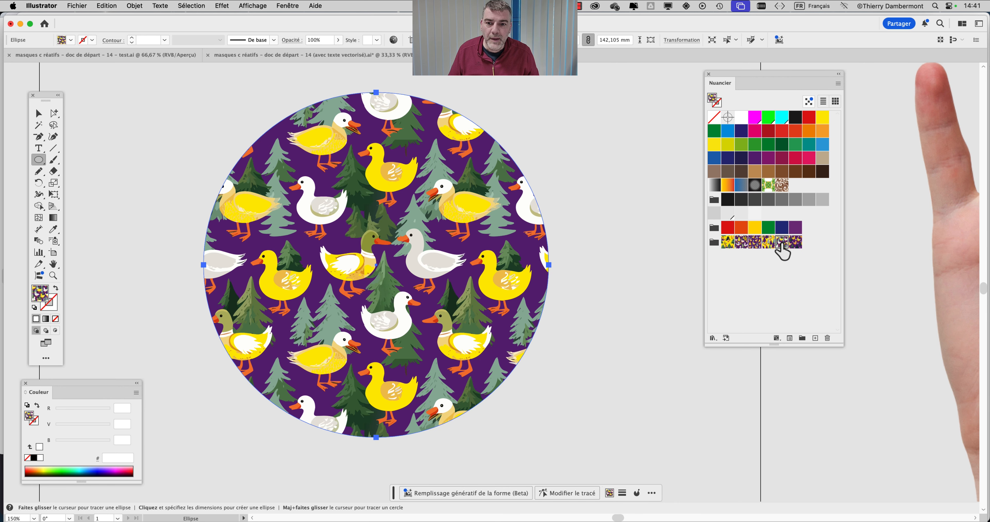
click(767, 242)
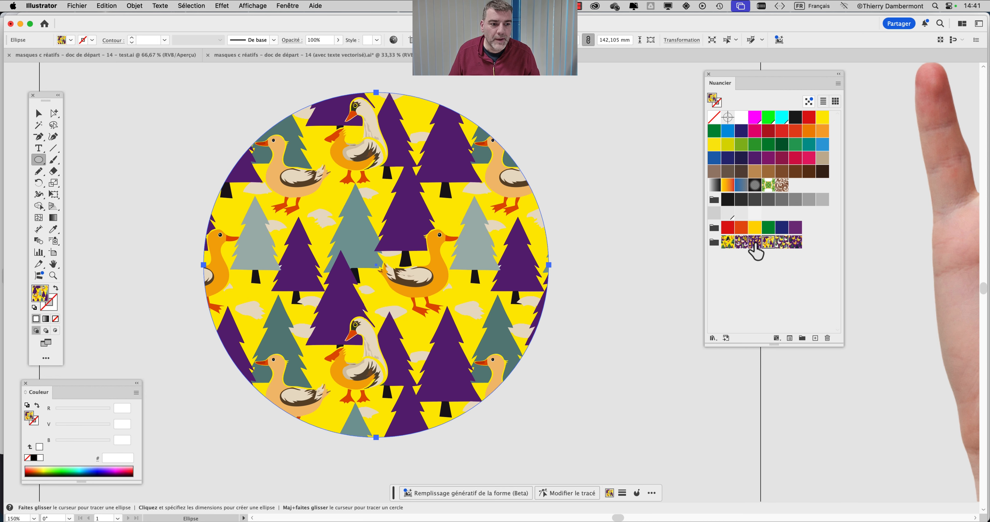
click(755, 243)
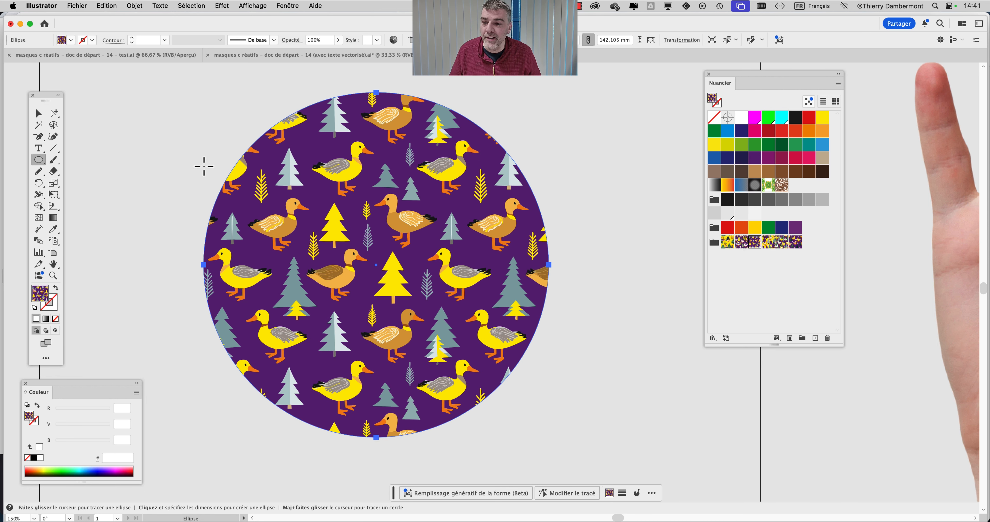
Deselect the patterned circle and move the swatch collection farther away from it
click(38, 113)
click(153, 151)
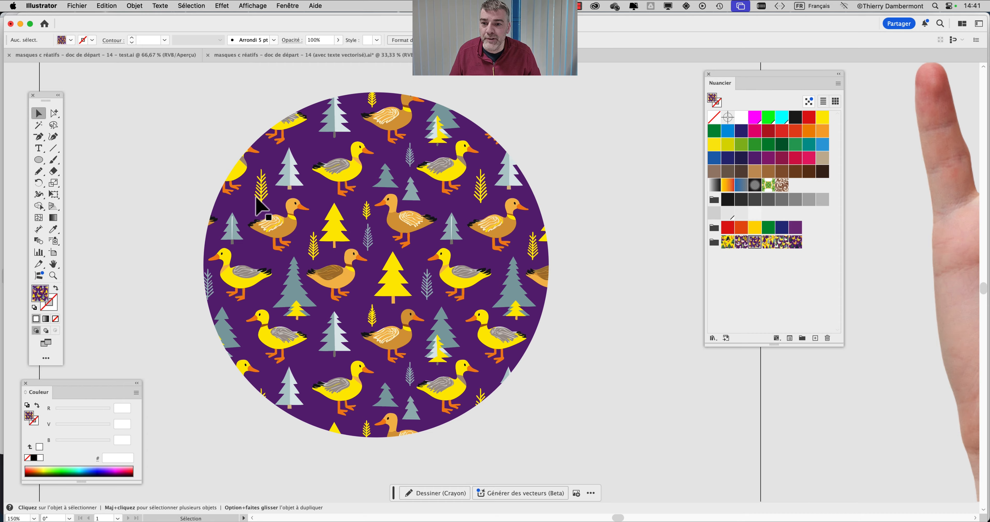
scroll(256, 197, up, 3)
scroll(346, 212, down, 2)
scroll(349, 221, down, 1)
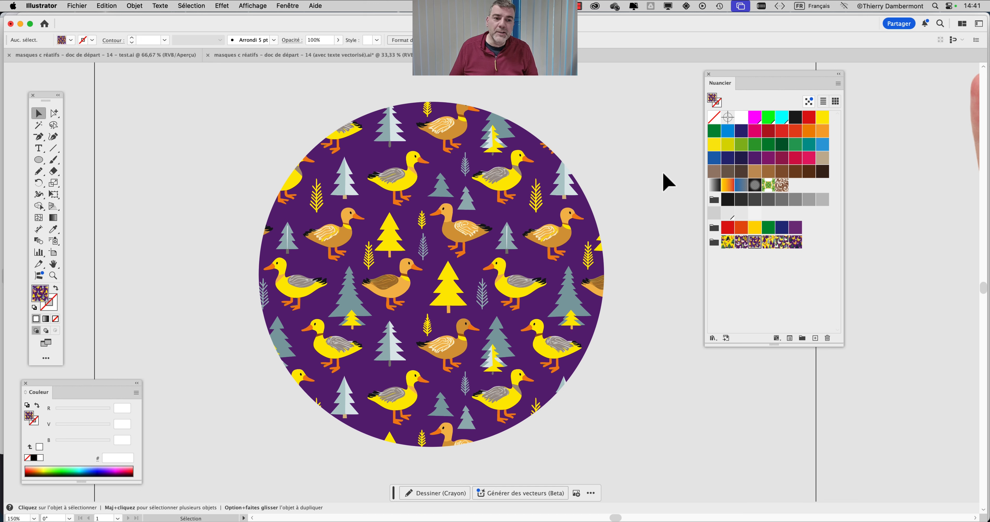
drag(743, 82, 819, 80)
Examine the vector detail of the ducks and branches in the circle's pattern at high magnification
click(494, 194)
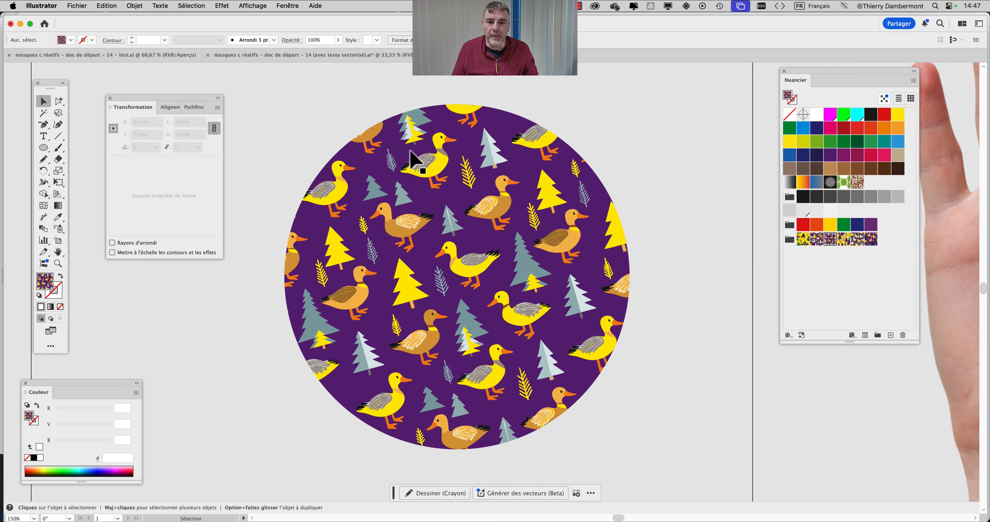
key(super+plus)
key(super+plus)
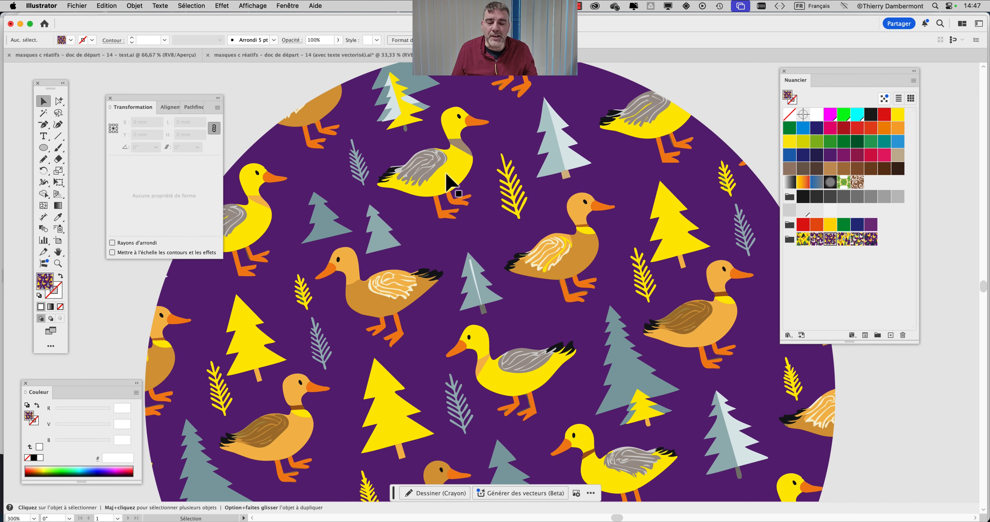
key(super+plus)
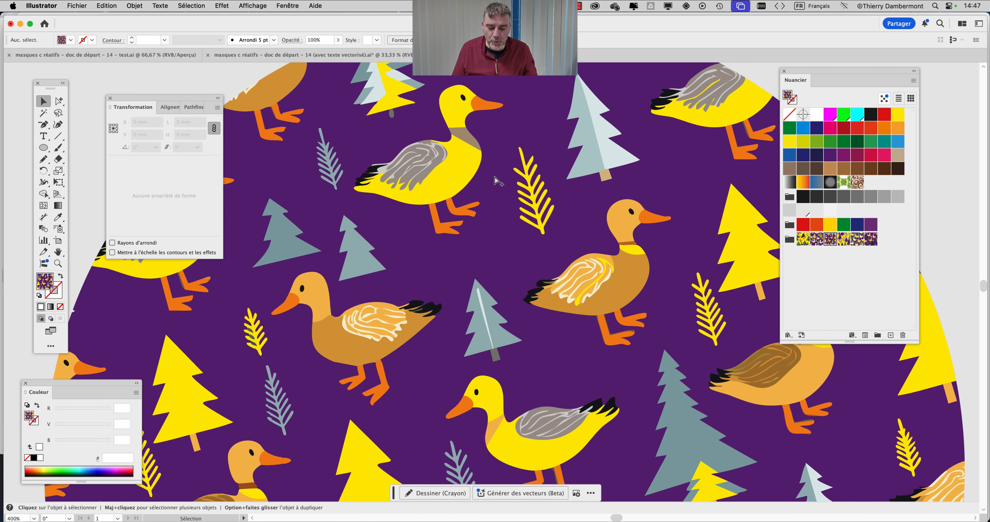
key(super+alt+8)
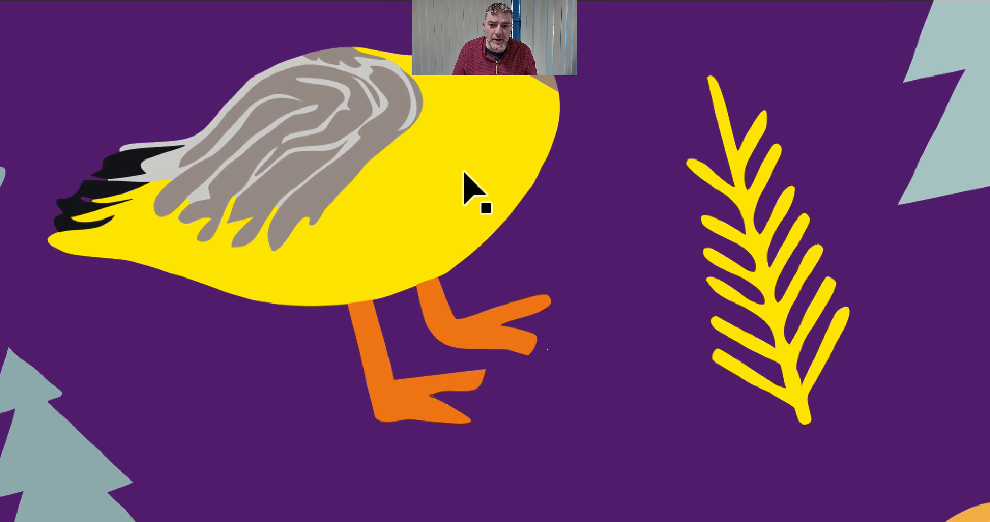
key(super+alt+8)
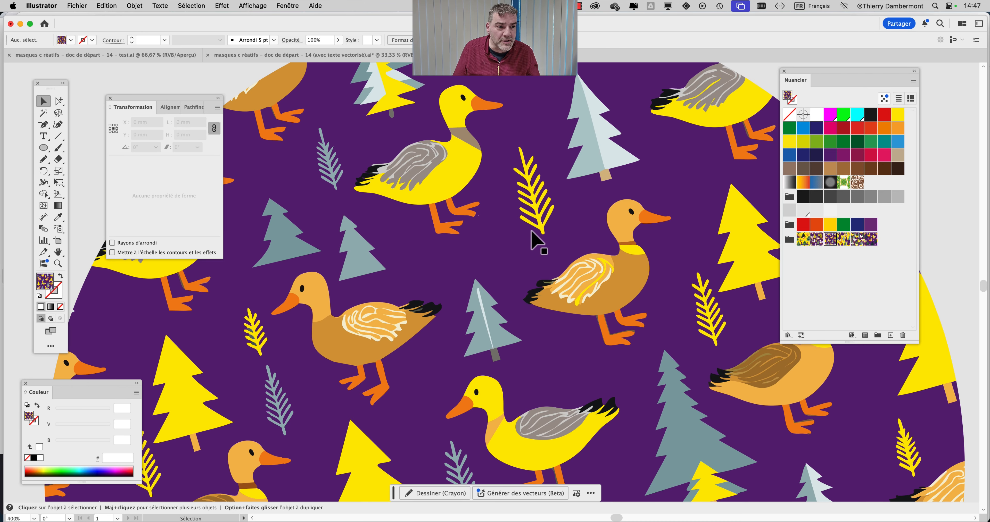
key(super+minus)
drag(527, 237, 501, 166)
scroll(444, 215, down, 2)
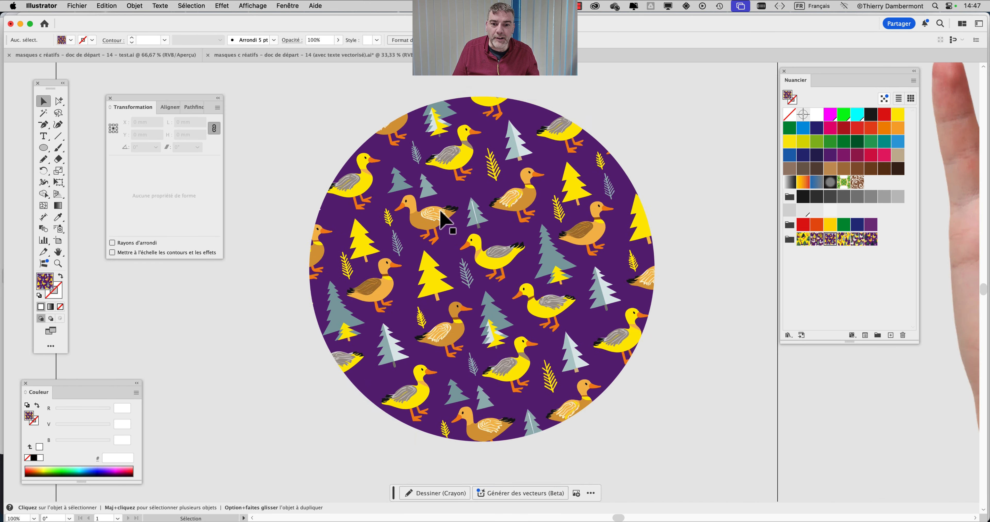
scroll(486, 230, up, 1)
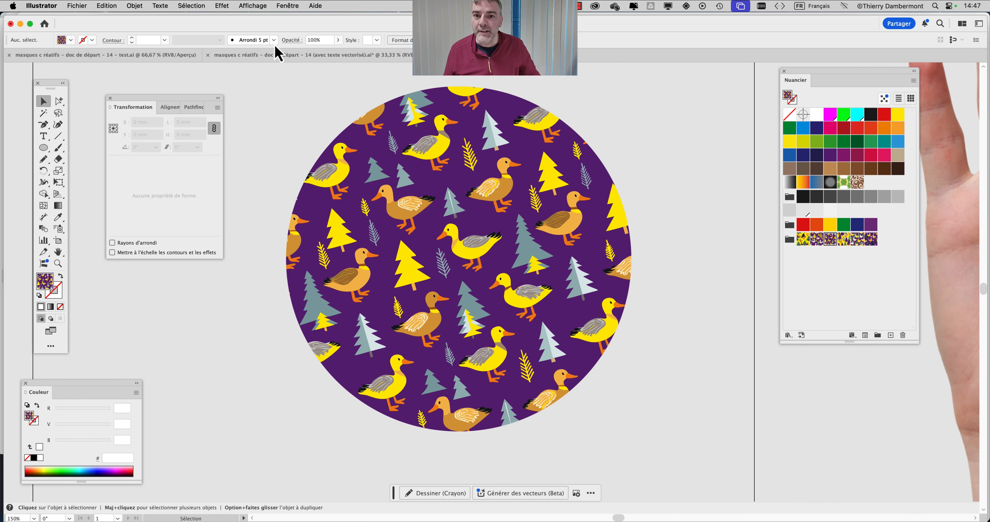
Reopen the pattern generator, review its colour and tone settings, and close it again
click(286, 6)
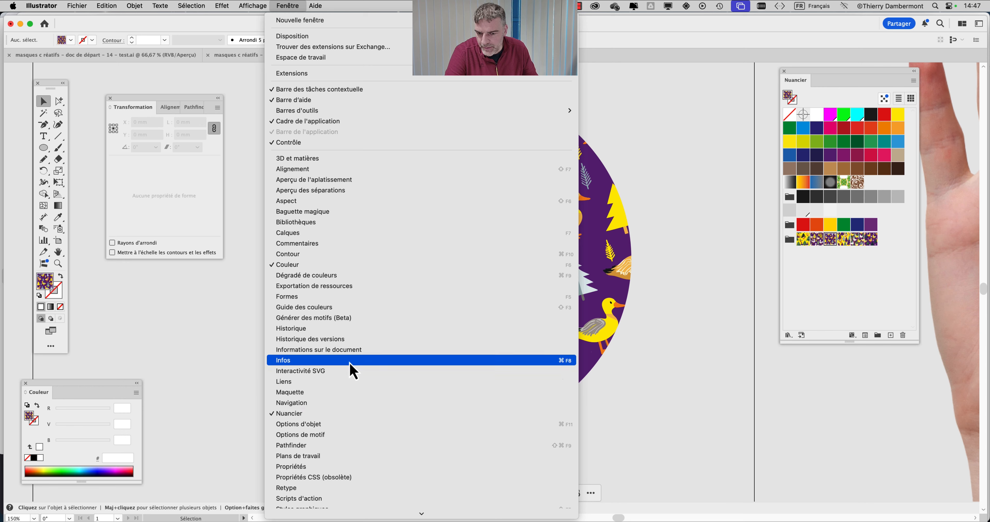
click(351, 318)
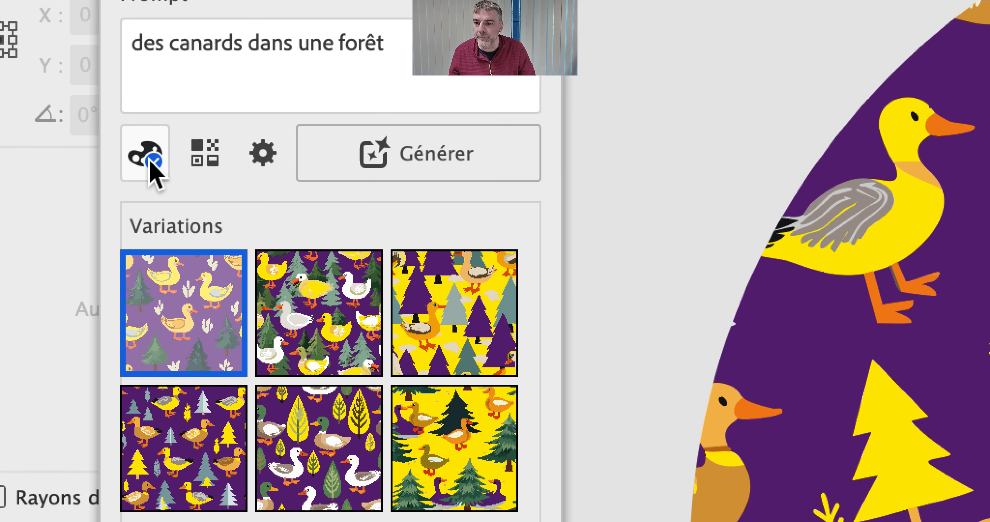
click(152, 169)
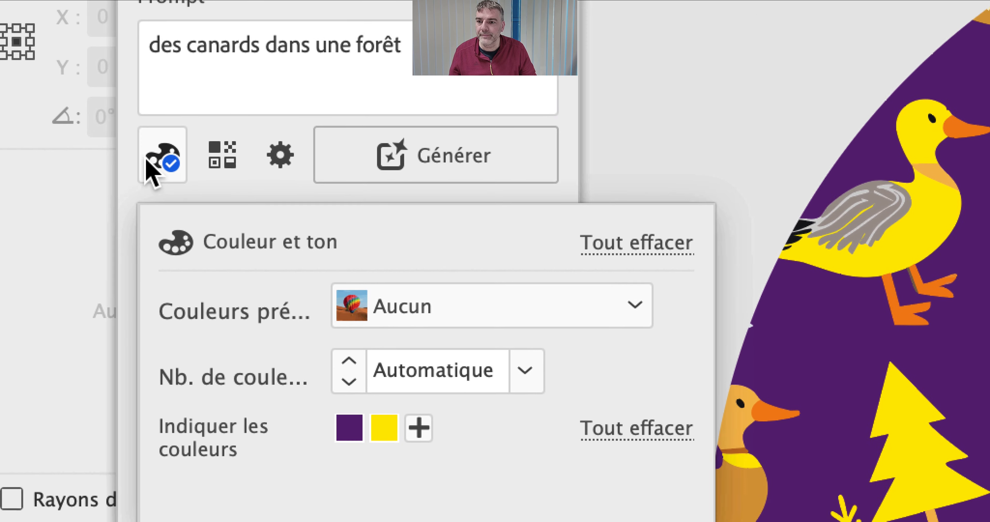
click(127, 133)
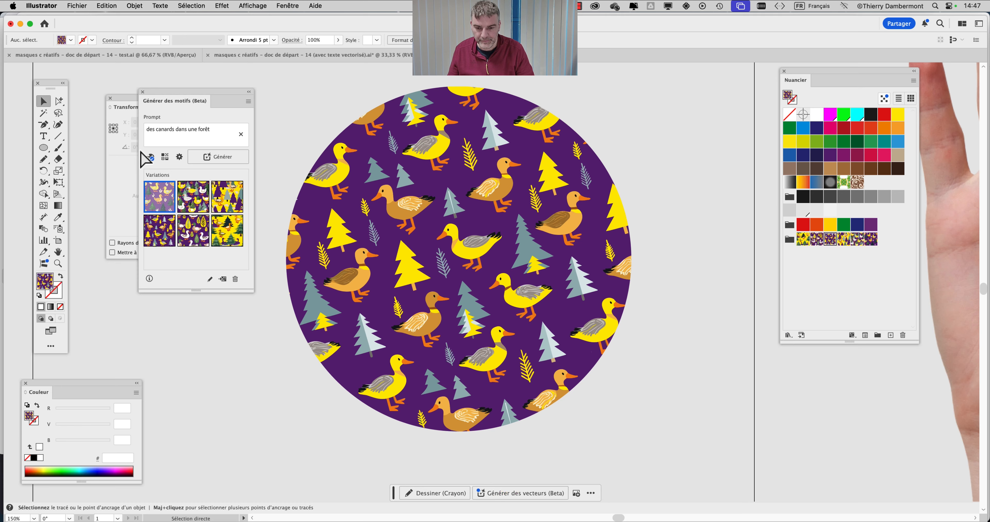
click(142, 92)
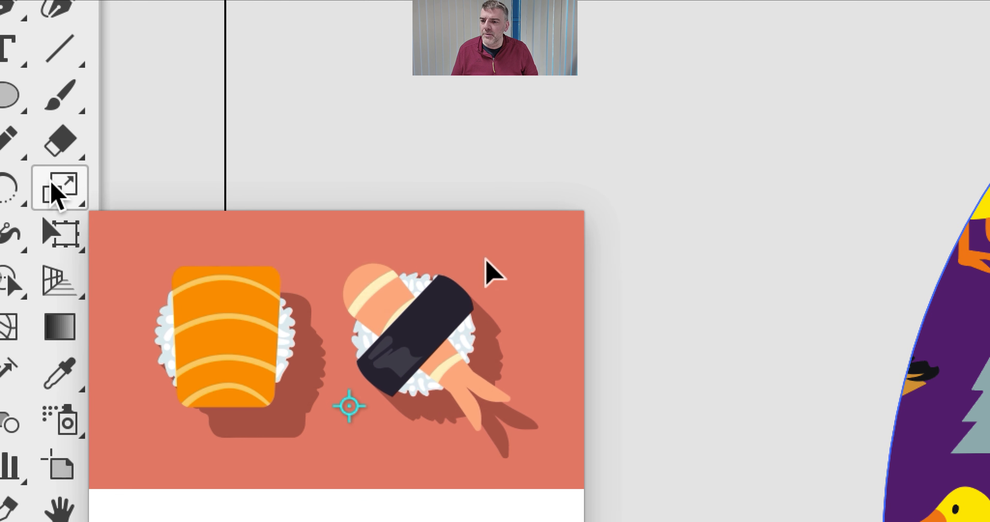
Open the scale options for the patterned circle and turn off object transformation, keeping pattern transformation and preview on
click(58, 193)
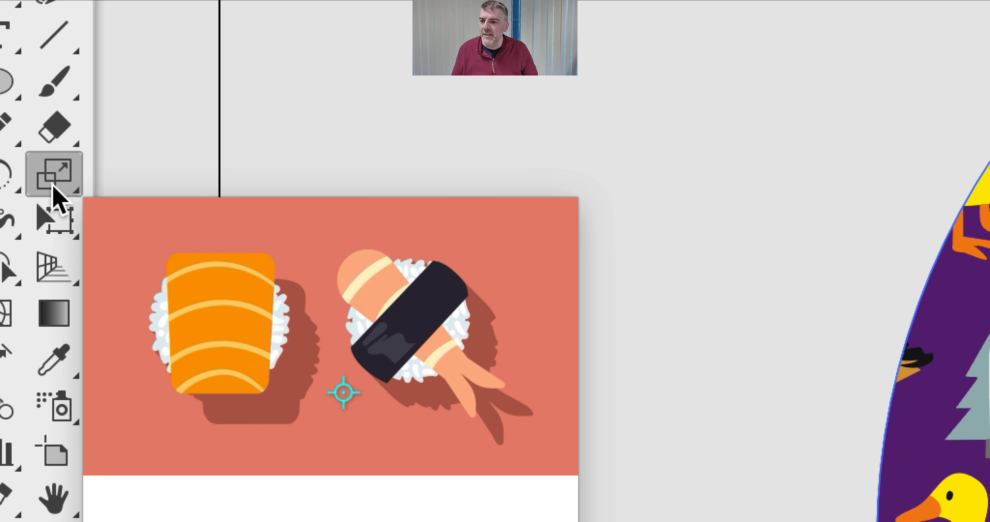
double_click(54, 186)
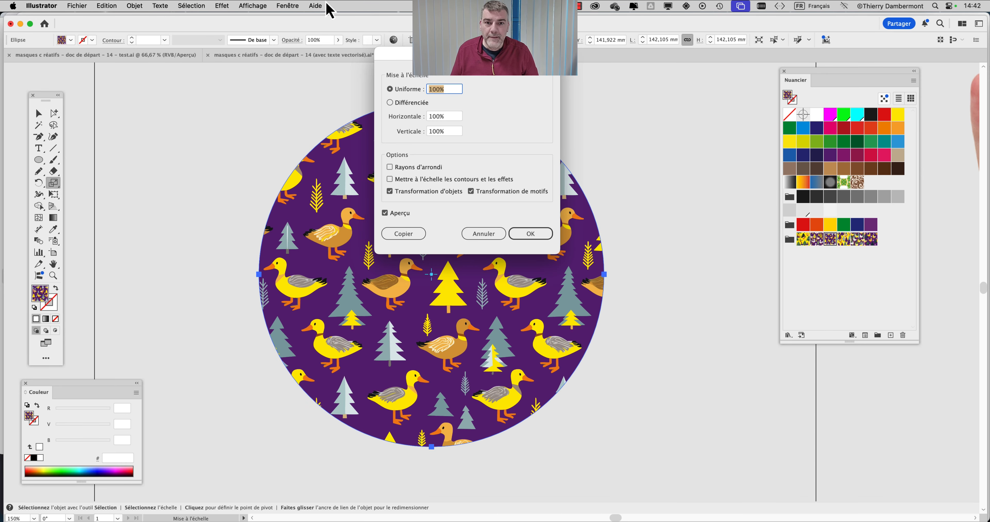
drag(438, 61, 687, 78)
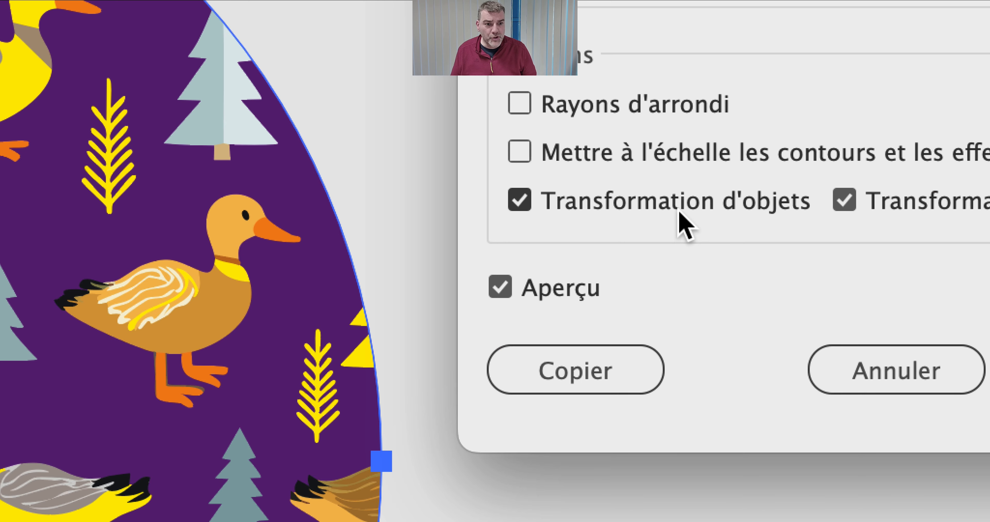
click(680, 212)
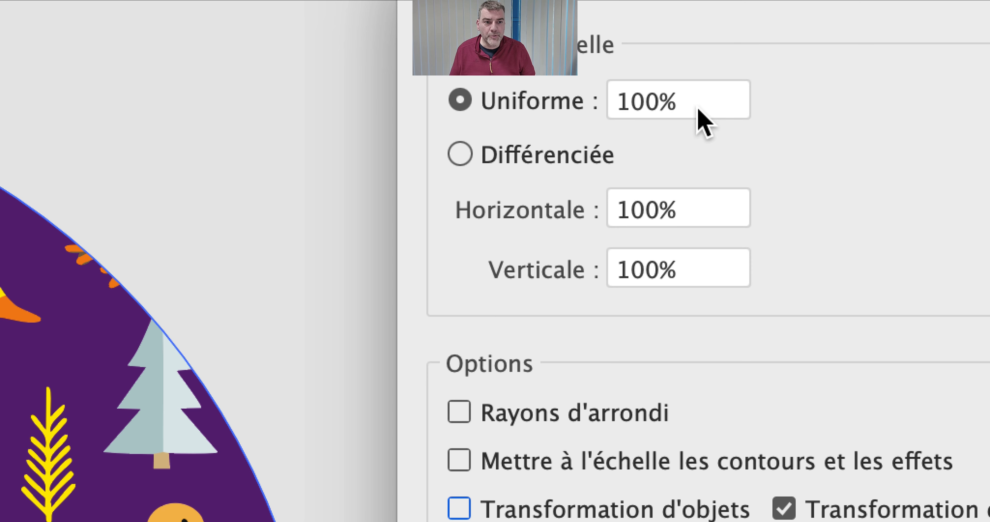
Preview the circle's pattern at a uniform scale of 200%
click(698, 109)
text(200)
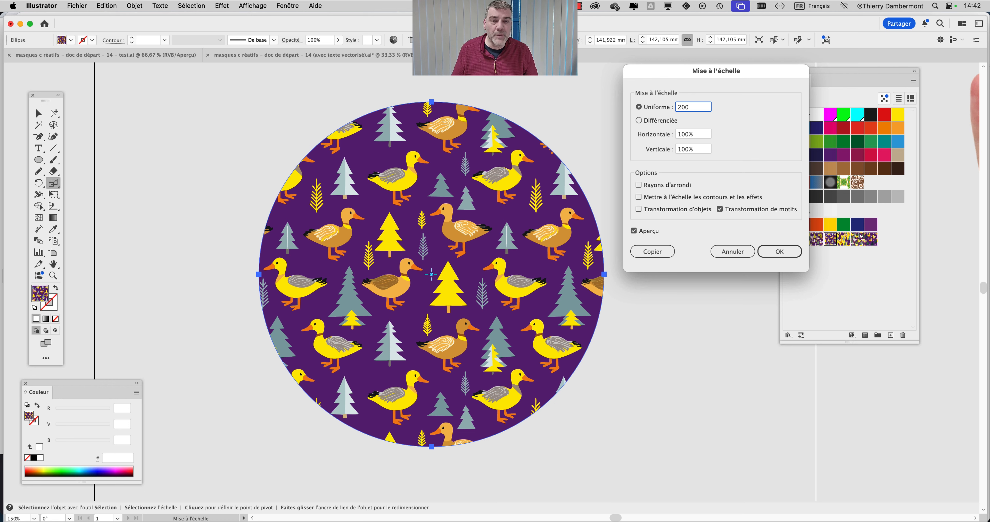
key(Tab)
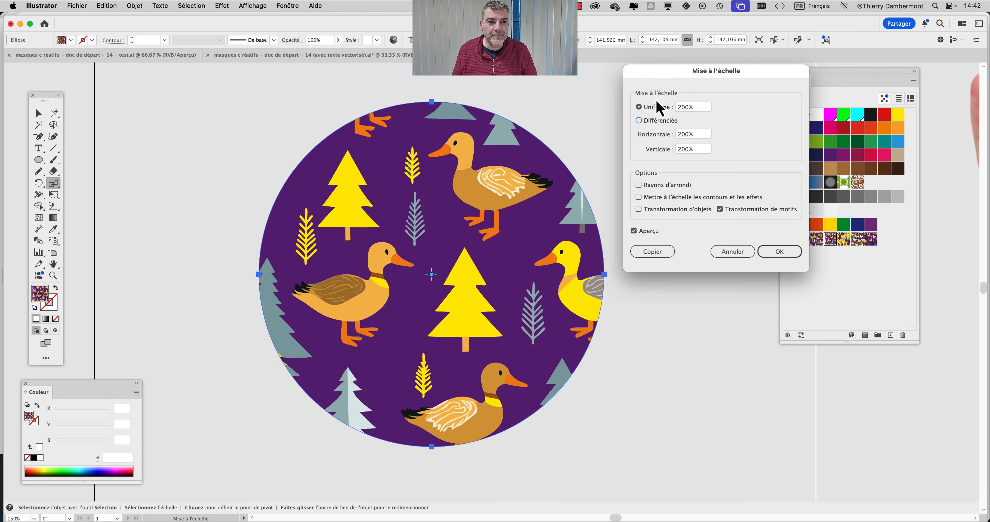
Set the uniform scale of the circle's pattern to 50%
click(668, 109)
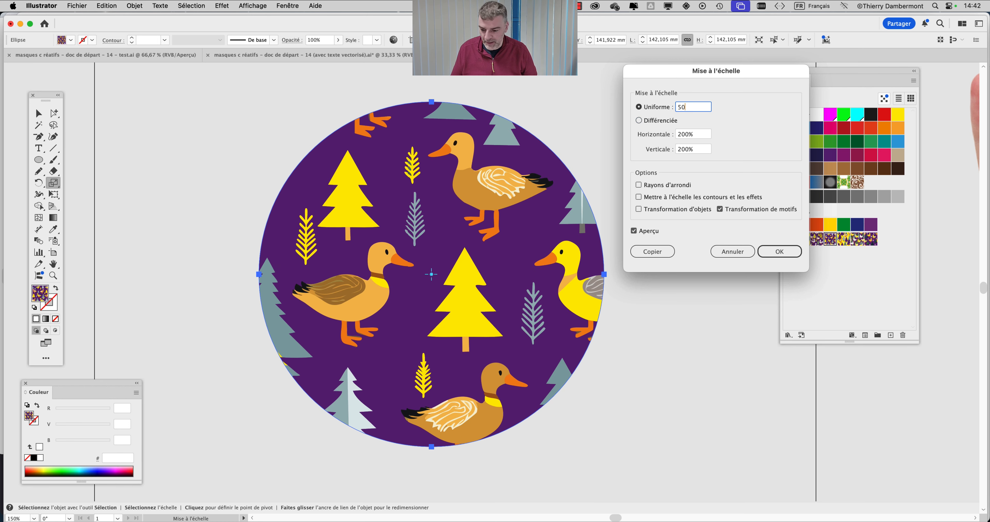
key(Tab)
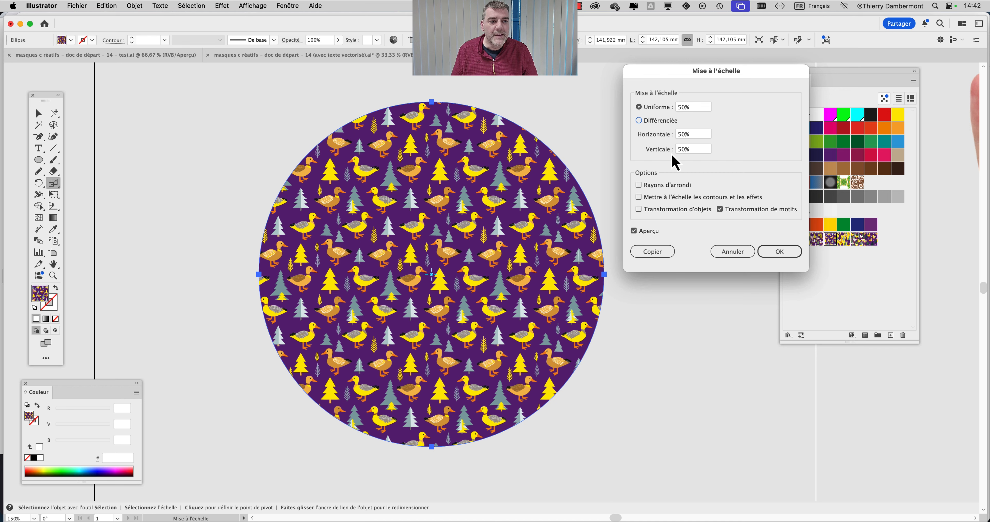
Apply the uniform 50% scaling to the circle's pattern
click(779, 253)
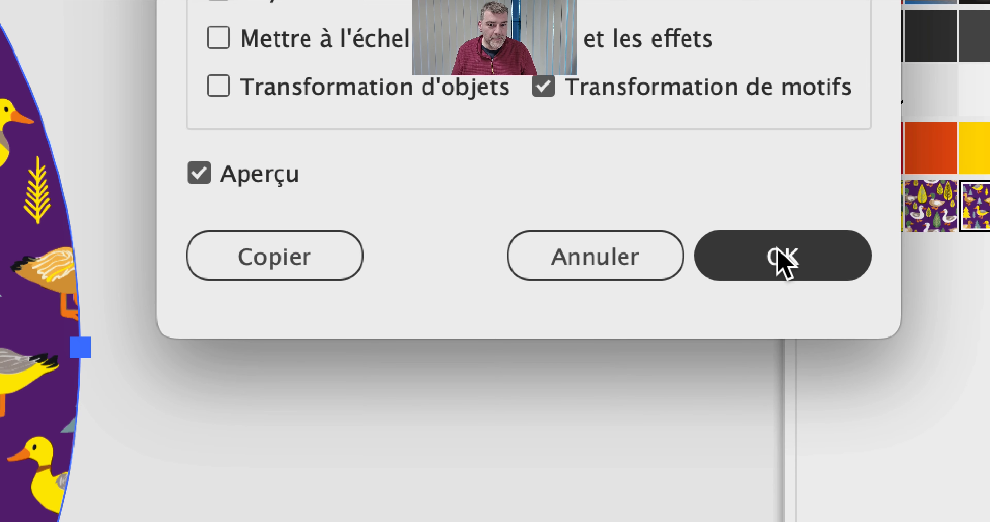
click(782, 258)
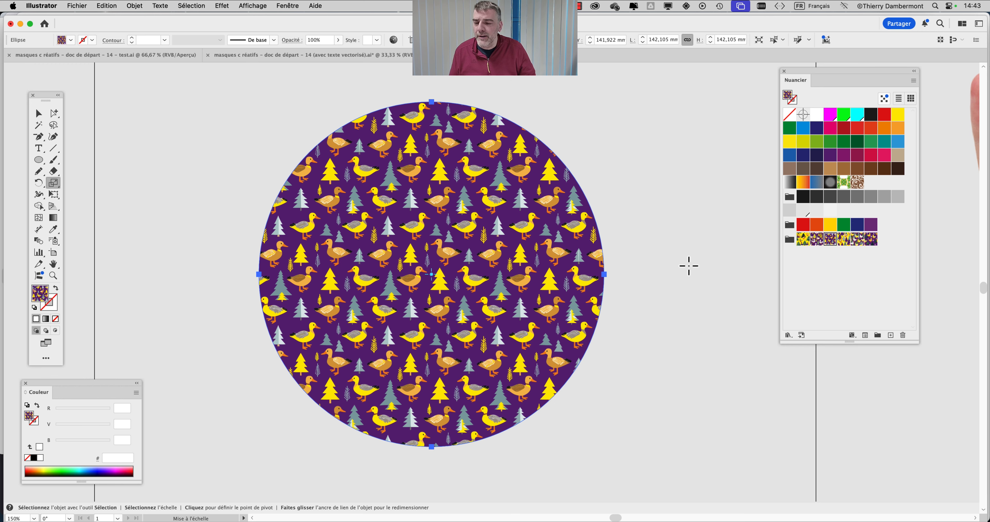
Rotate only the pattern inside the circle, previewing 35° and other angles before applying 15°
drag(50, 107, 127, 93)
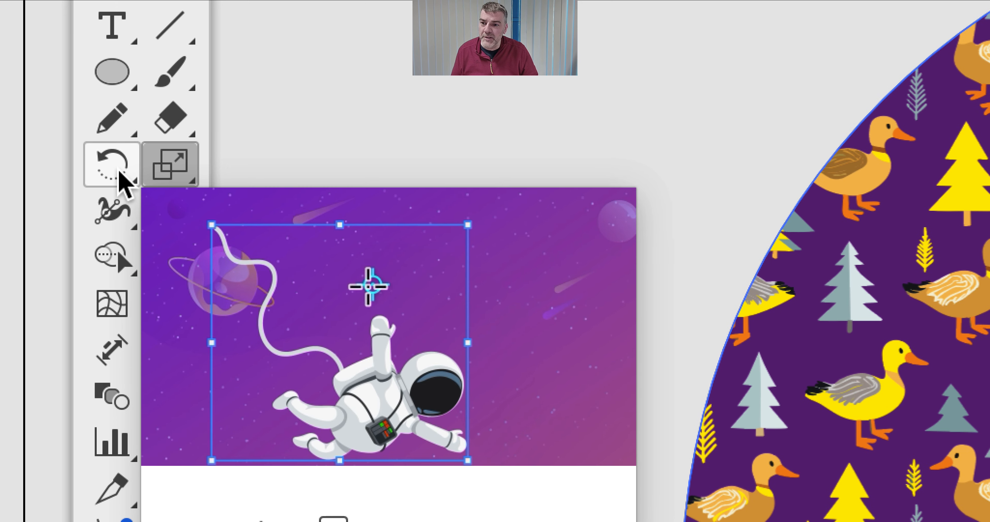
click(119, 174)
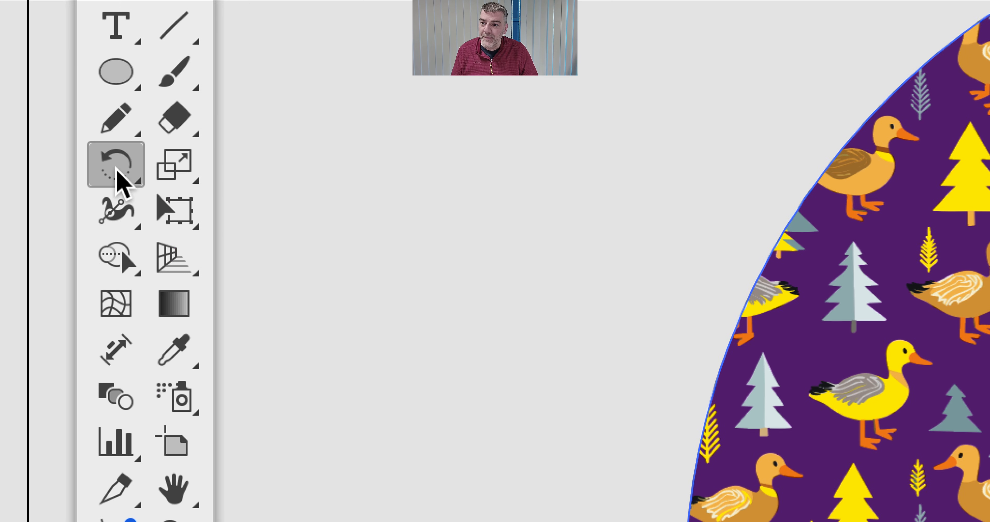
double_click(116, 172)
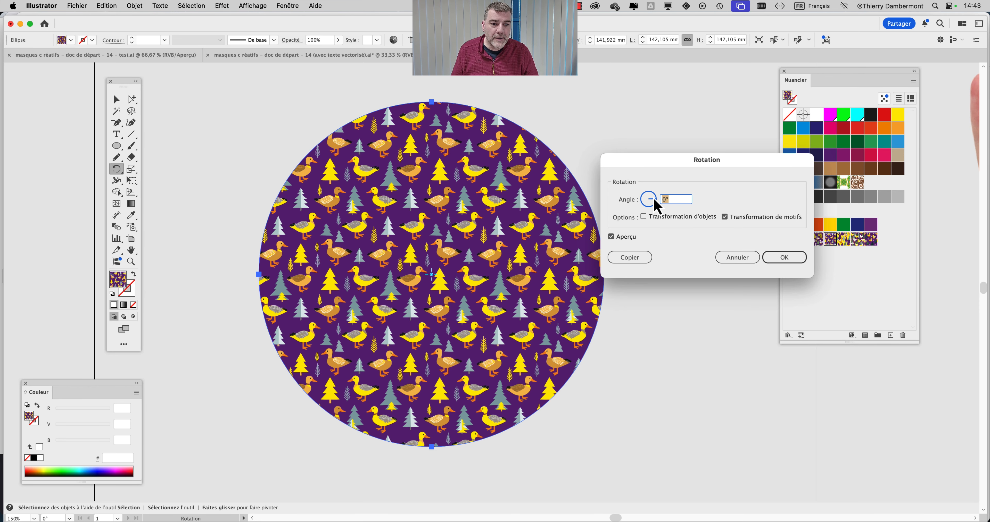
text(35)
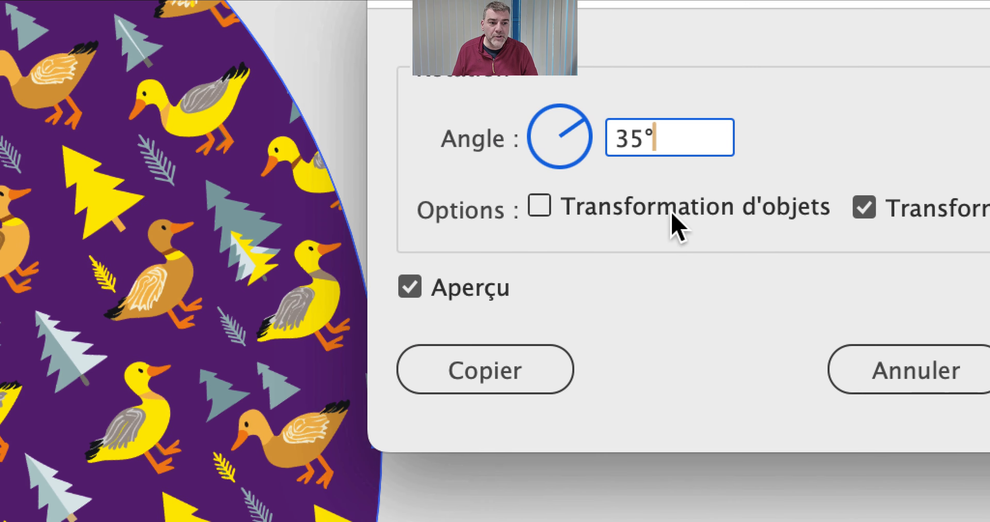
mouse_move(585, 122)
mouse_down()
mouse_move(570, 114)
mouse_move(583, 129)
mouse_up()
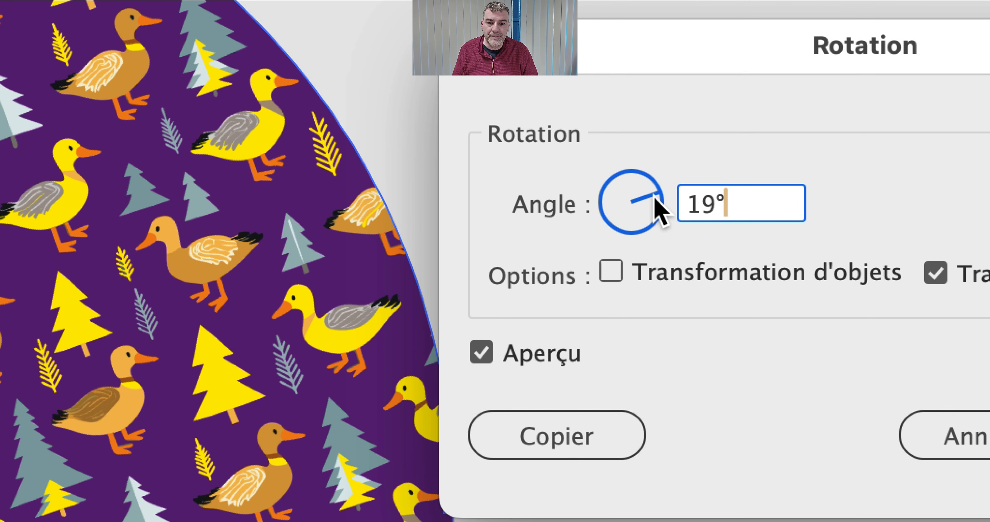
drag(654, 198, 647, 222)
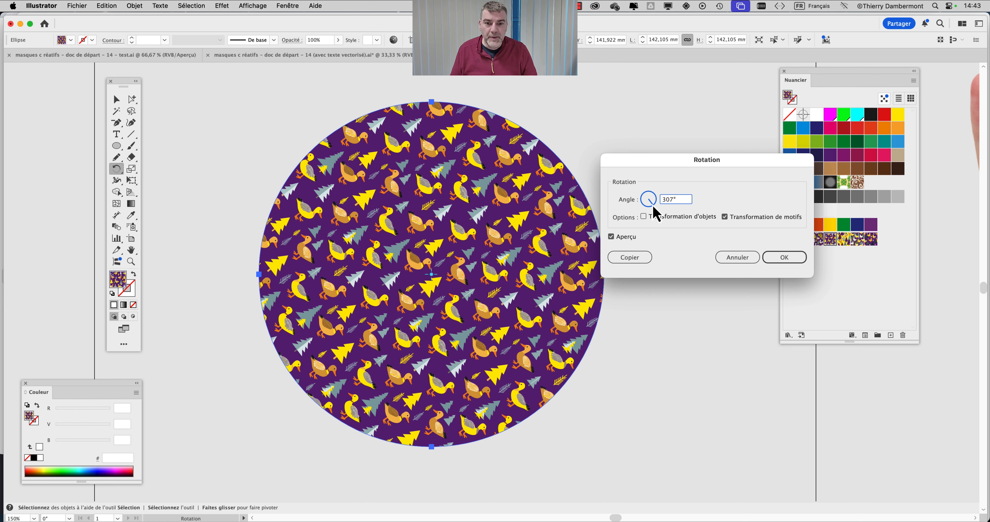
click(778, 258)
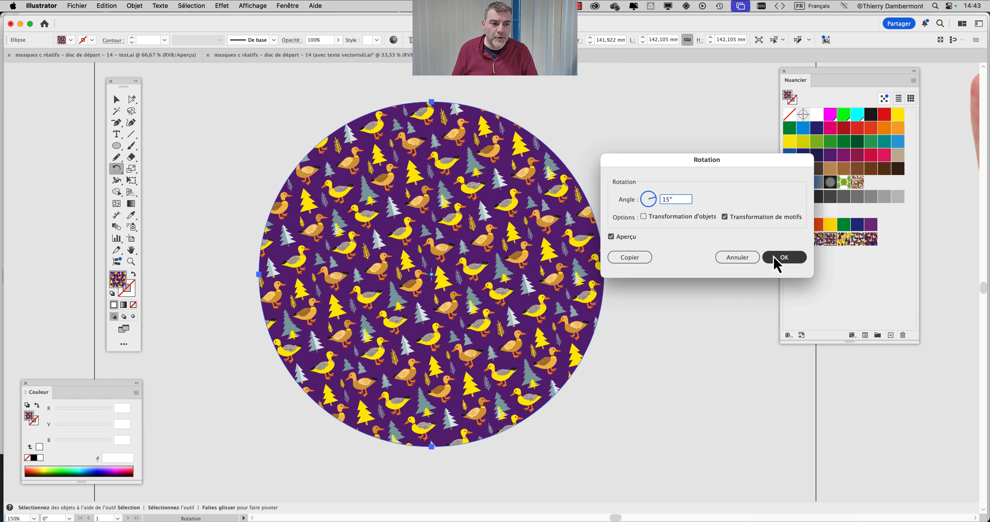
Scale only the circle's pattern uniformly to 200%
double_click(130, 173)
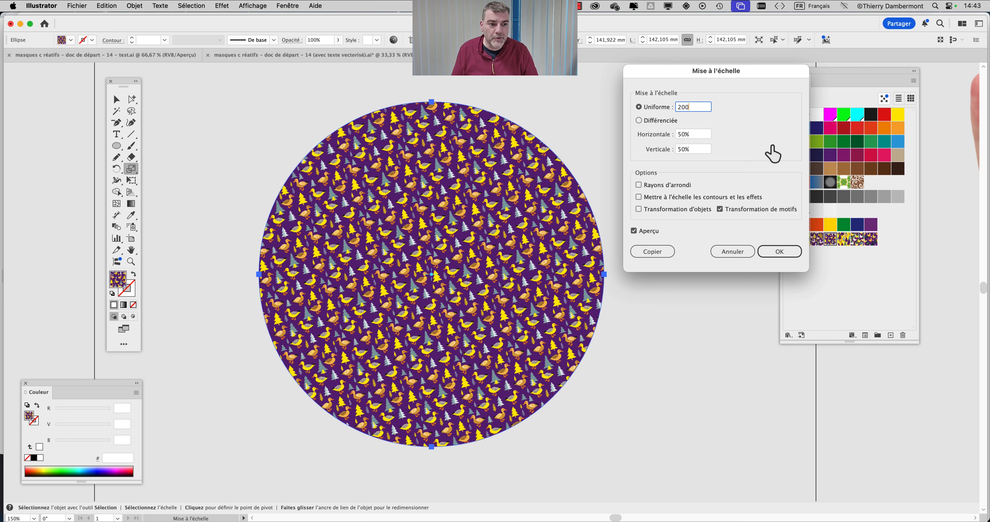
text(200)
click(779, 252)
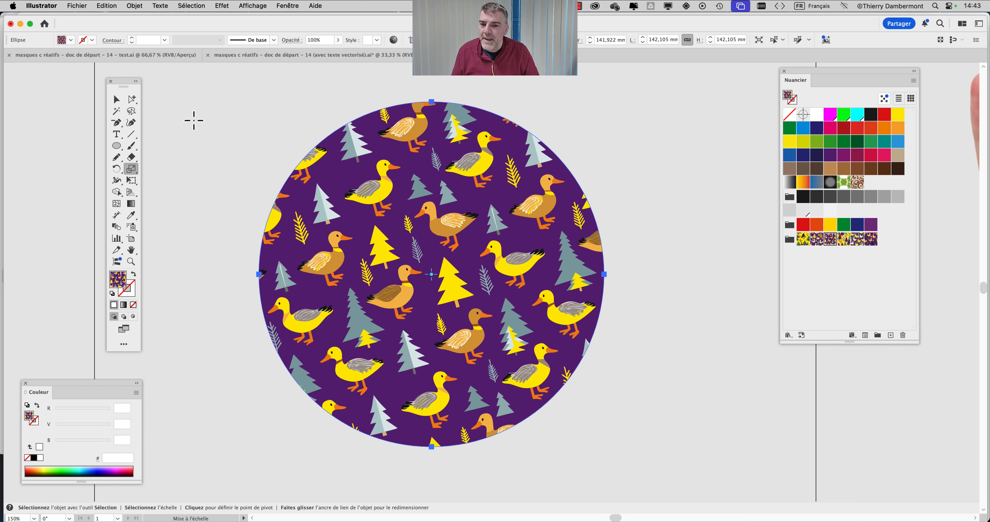
Shift only the pattern inside the circle, adding 10 mm to the horizontal offset for 23.733 mm and keeping the vertical offset at 2.985 mm
click(119, 102)
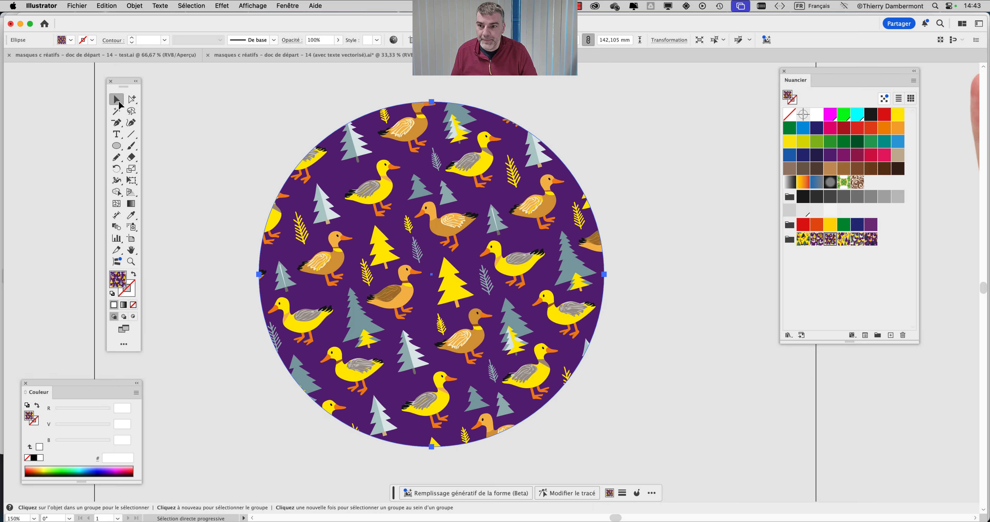
double_click(119, 104)
drag(367, 130, 626, 87)
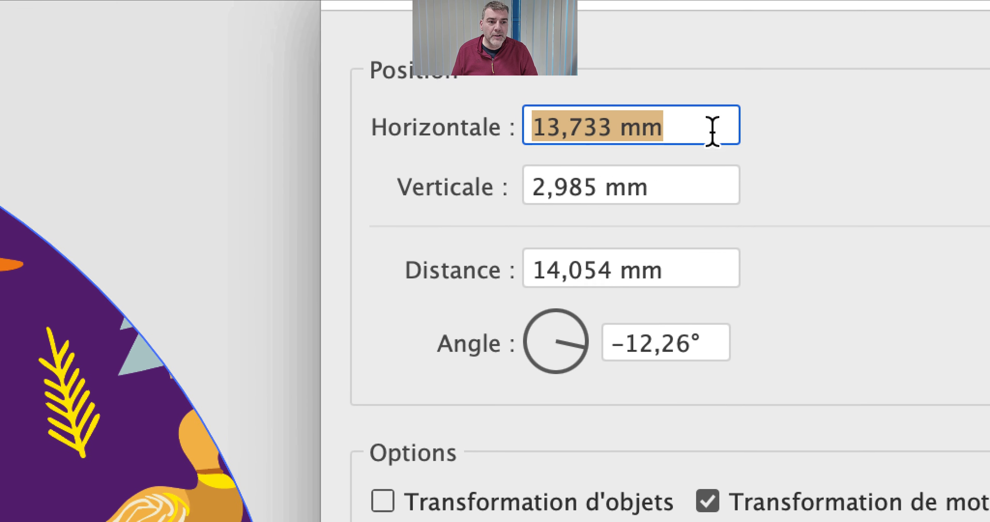
click(713, 131)
text(+)
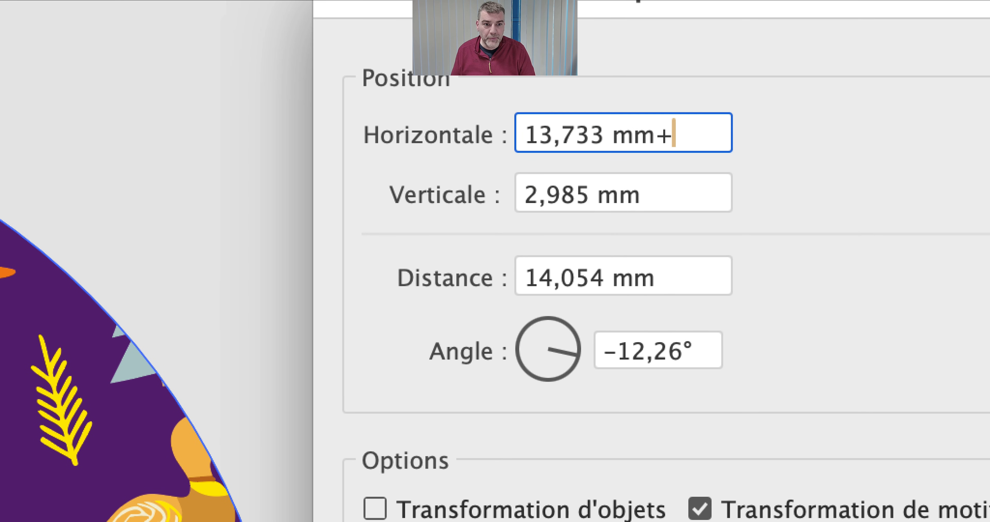
text(10)
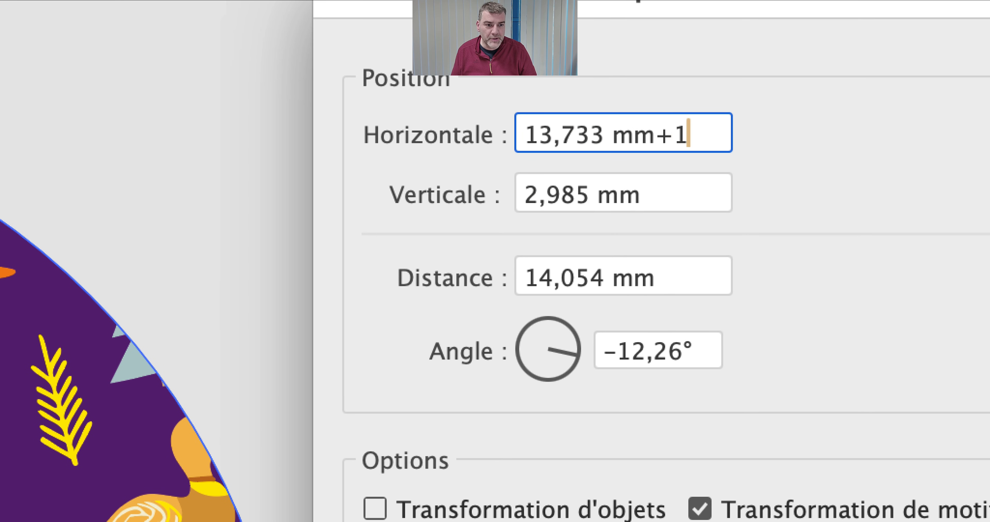
text(mm)
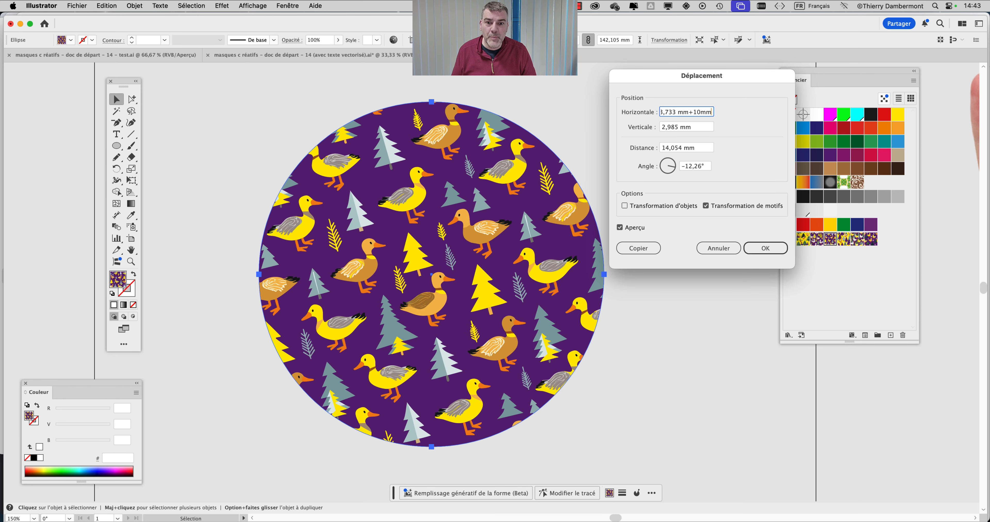
key(Tab)
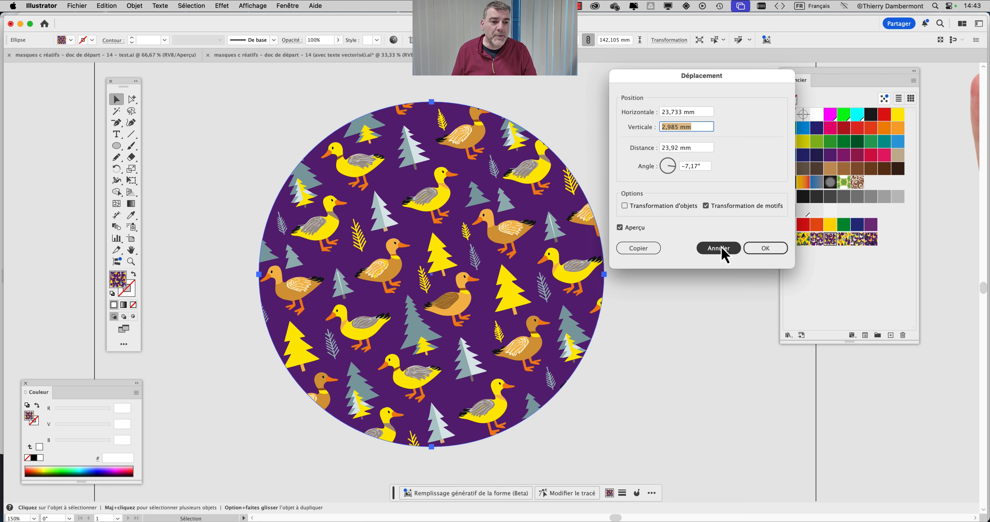
click(776, 250)
Move the tool palette clear of the circle, then display the Transformation settings and place them beside the circle
key(space)
drag(283, 182, 220, 172)
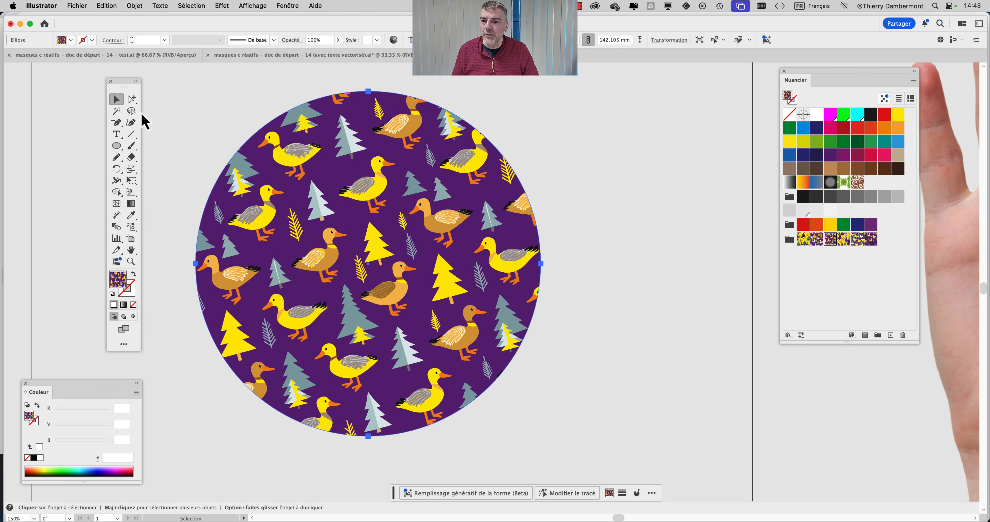
drag(261, 131, 245, 142)
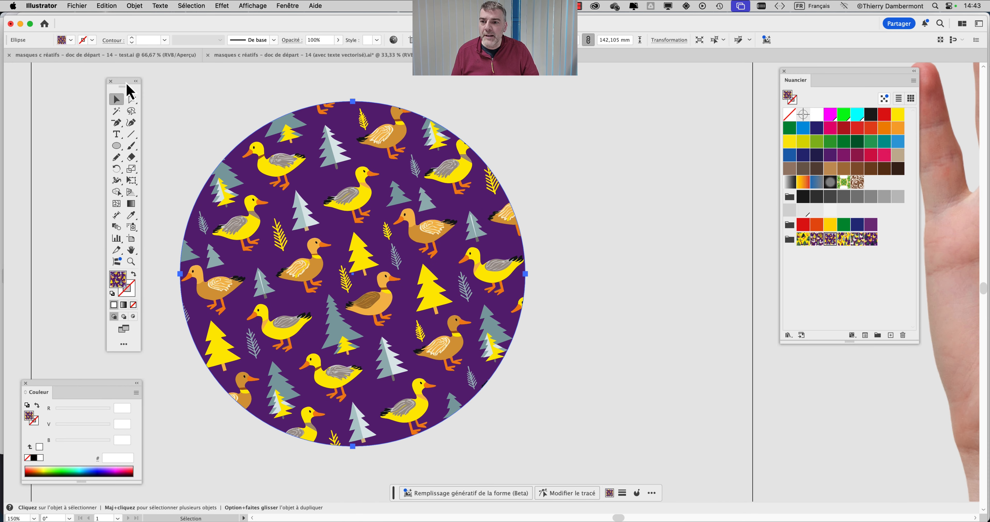
drag(127, 86, 54, 87)
mouse_move(273, 127)
mouse_down()
mouse_move(415, 101)
mouse_move(673, 118)
mouse_move(268, 126)
mouse_move(657, 103)
mouse_move(270, 117)
mouse_up()
click(287, 5)
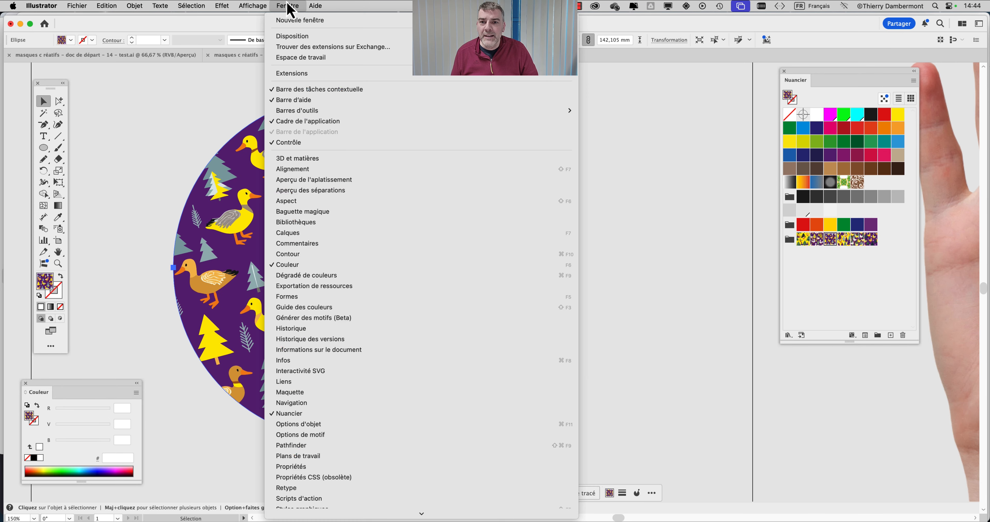
scroll(339, 295, down, 5)
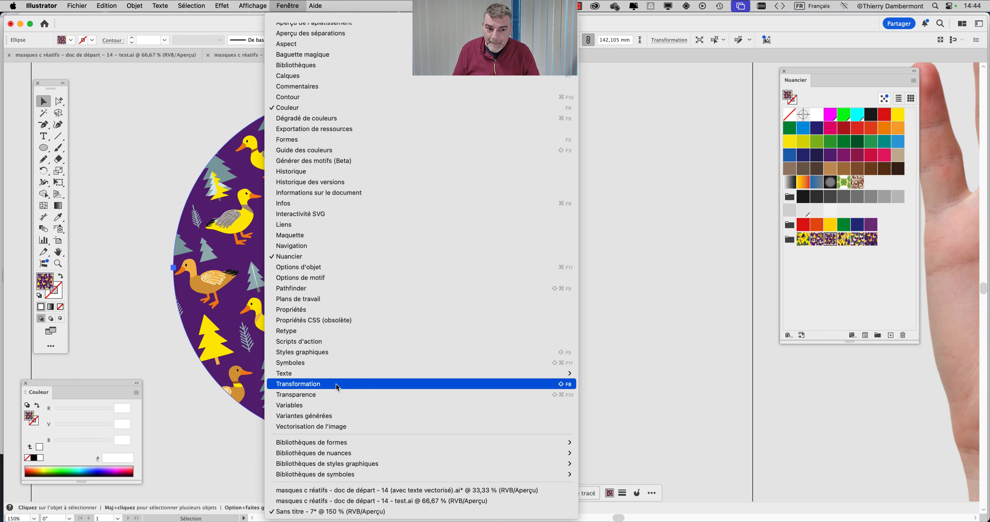
click(334, 381)
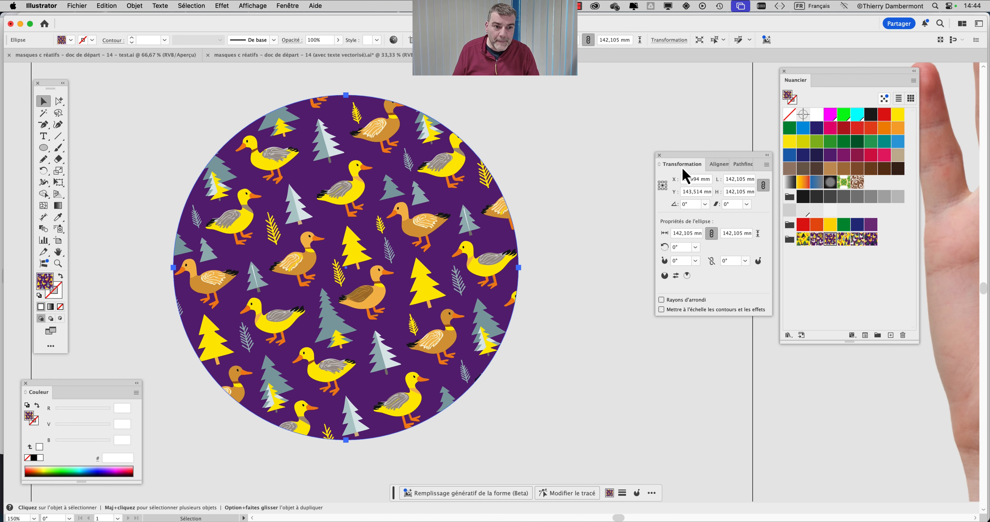
drag(683, 175, 593, 142)
Set the transformation mode to affect the object only, leaving its pattern fixed
click(675, 132)
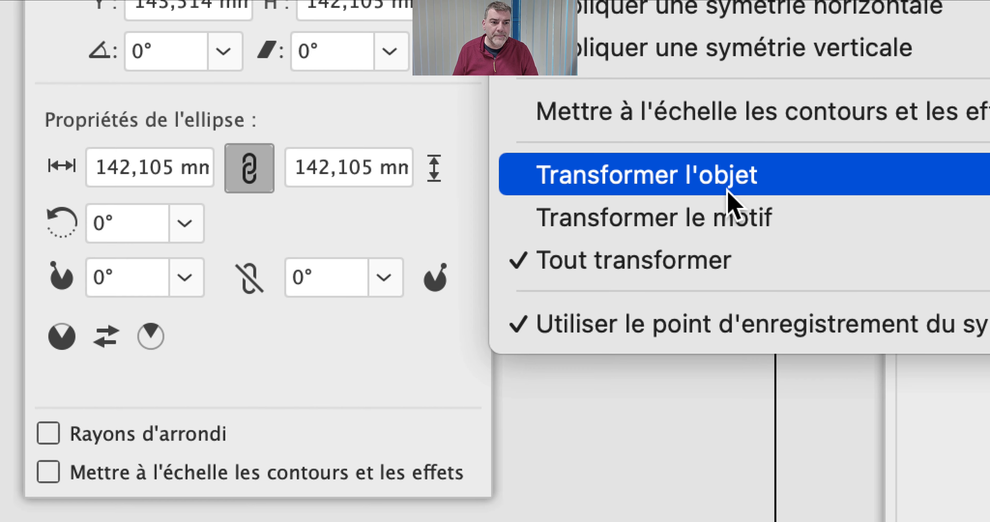
click(728, 194)
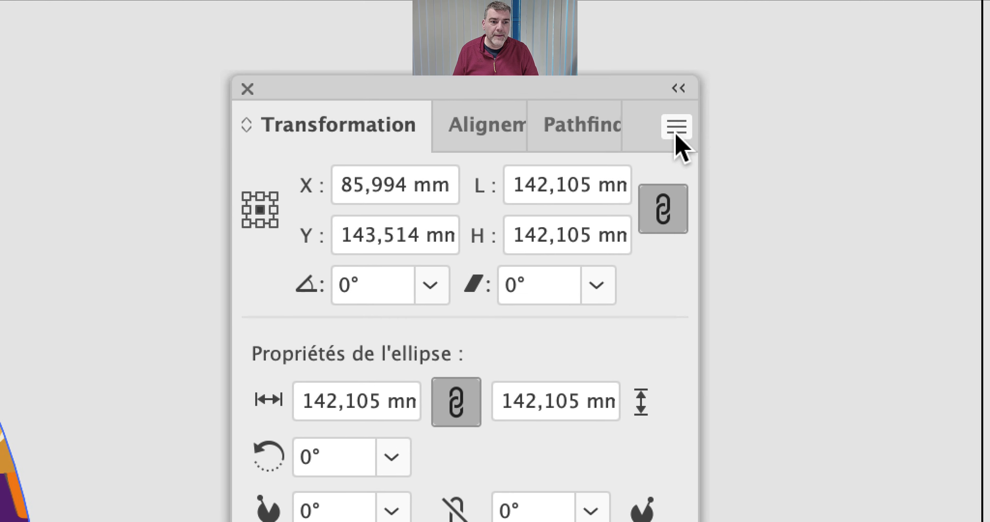
click(676, 133)
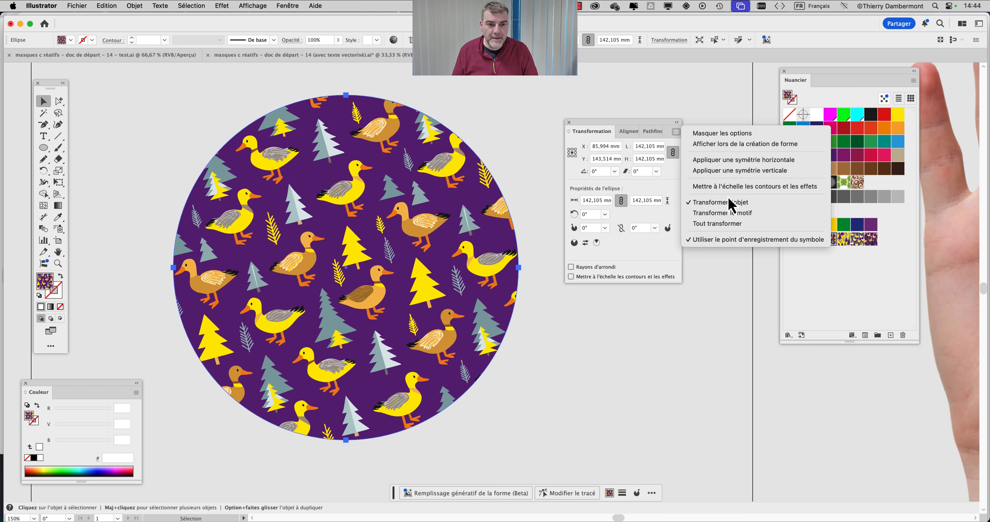
click(731, 203)
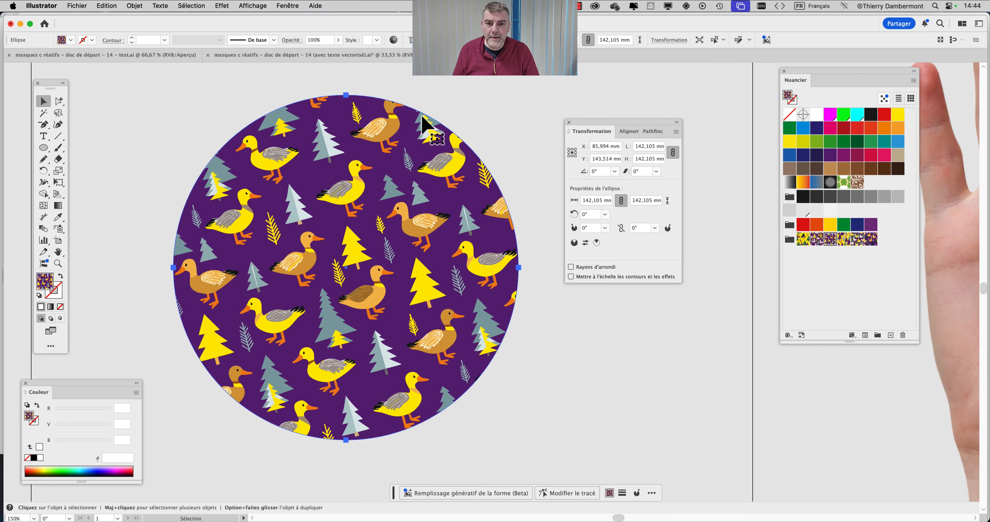
Move the circle over its fixed pattern to about X 138.7 mm, Y 147.1 mm
drag(425, 128, 534, 124)
drag(601, 132, 751, 170)
drag(538, 133, 572, 138)
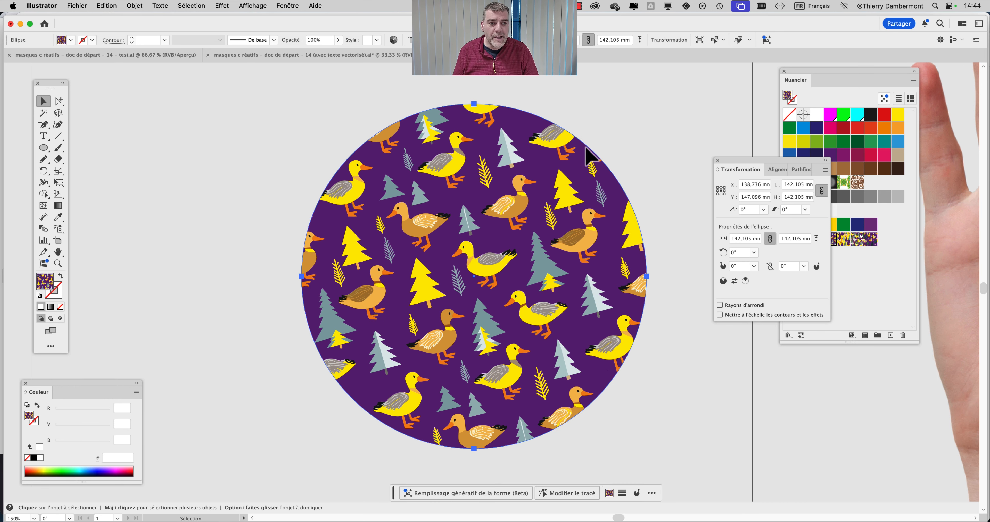
Set the transformation mode to affect both object and pattern, and move the circle to about X 131.8 mm, Y 147.3 mm
drag(743, 171, 136, 109)
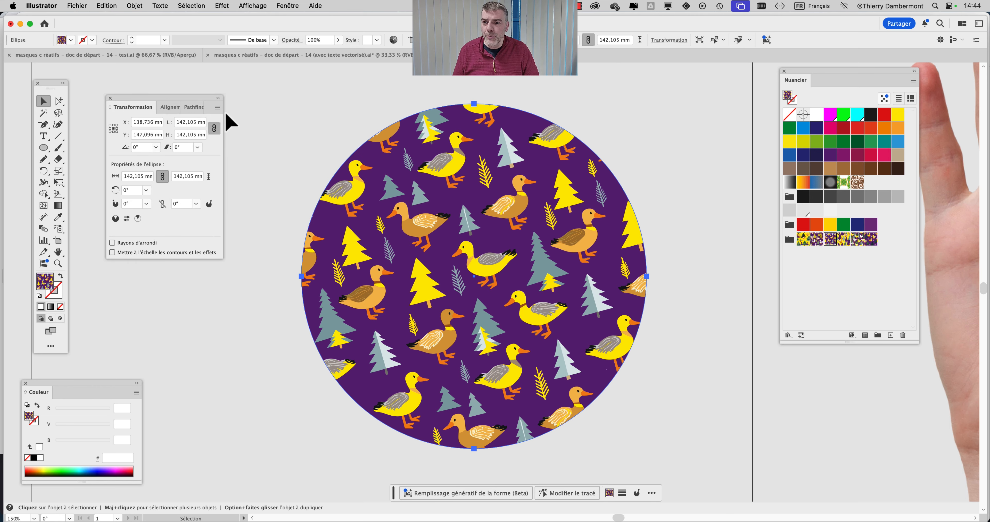
click(218, 107)
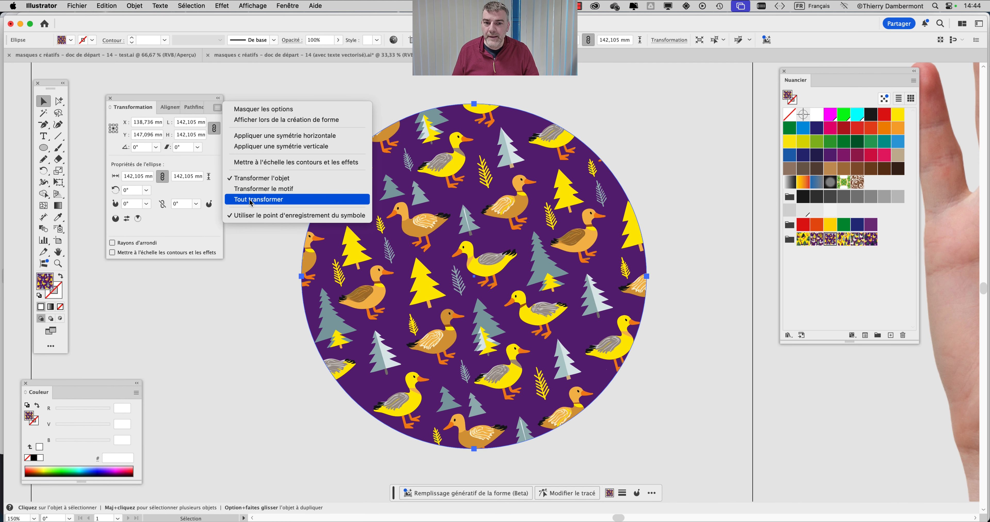
click(250, 203)
mouse_move(336, 173)
mouse_down()
mouse_move(581, 187)
mouse_move(253, 182)
mouse_move(376, 155)
mouse_move(322, 174)
mouse_up()
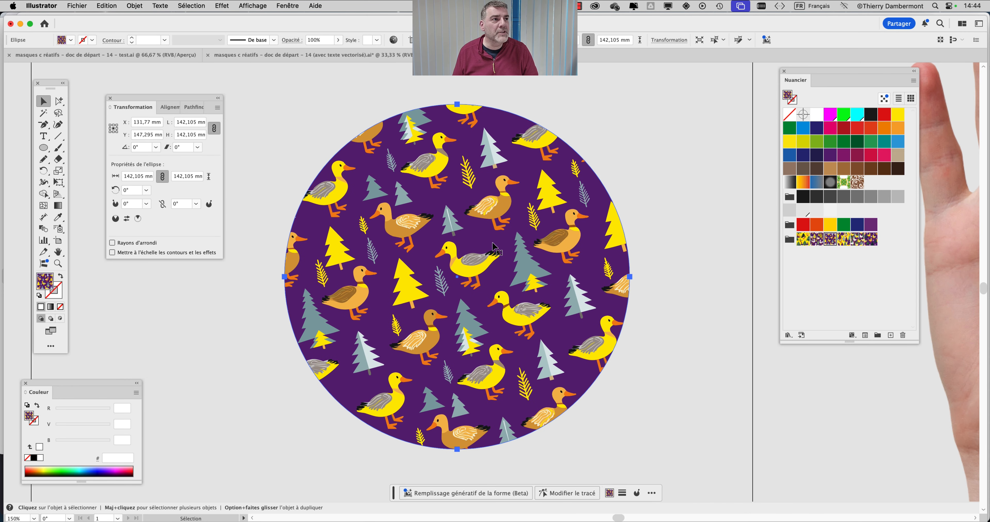